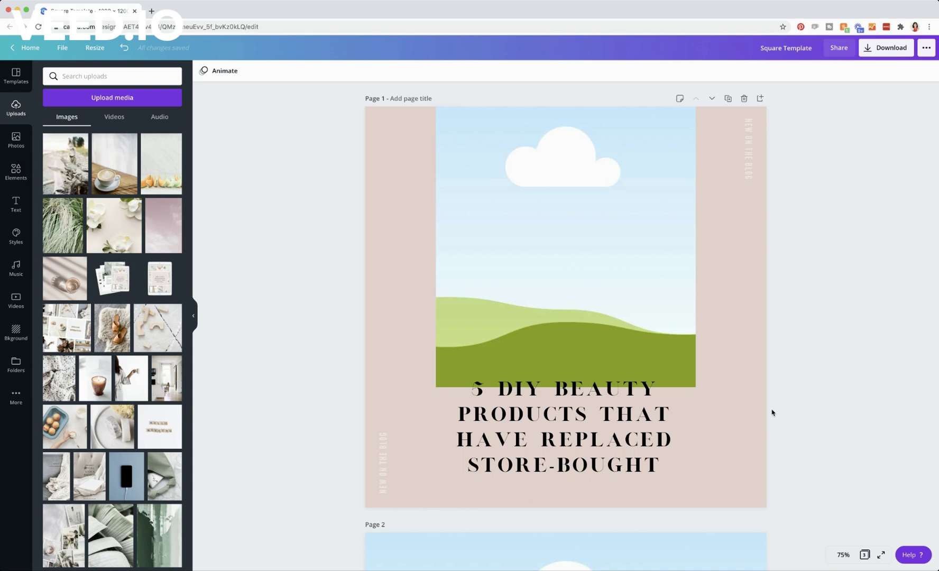
Look through all three pages of the square template, returning to page 1.
scroll(325, 241, down, 2)
scroll(332, 251, up, 2)
scroll(358, 280, down, 1)
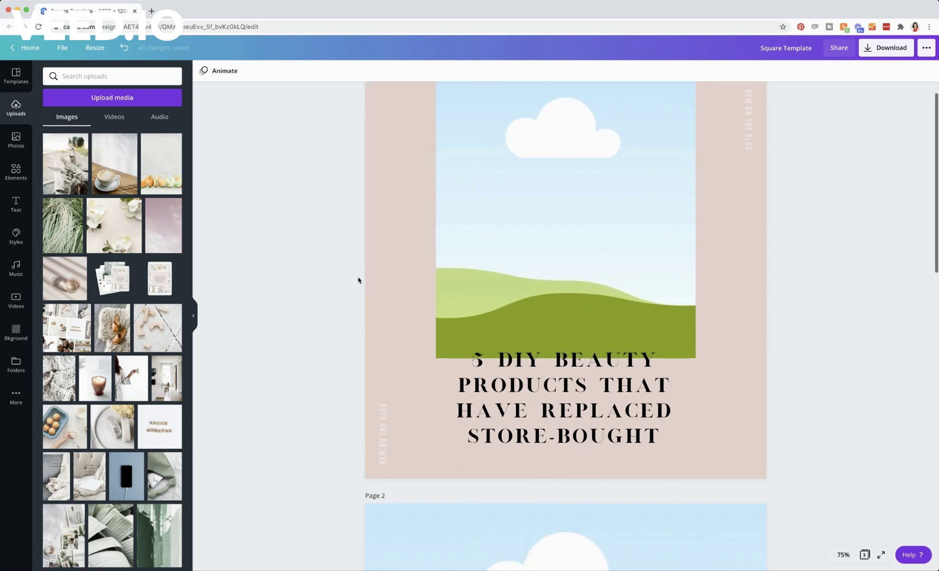
scroll(357, 282, up, 1)
scroll(359, 283, down, 20)
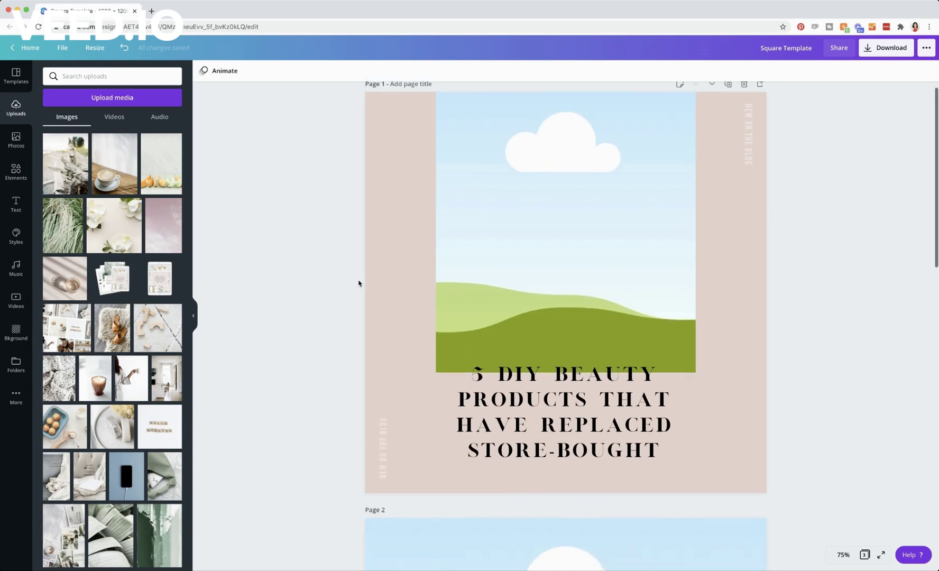
scroll(358, 283, down, 3)
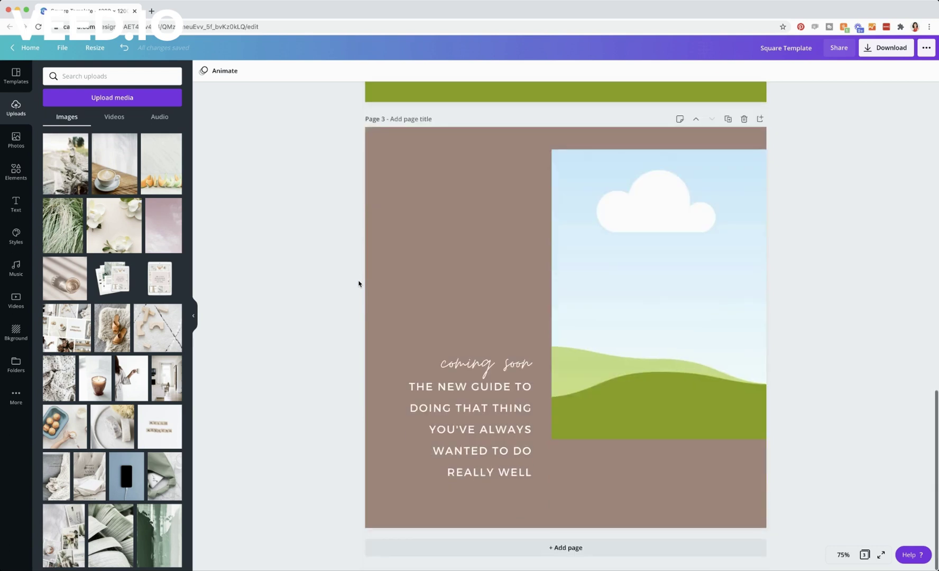
scroll(358, 283, up, 15)
scroll(358, 283, up, 1)
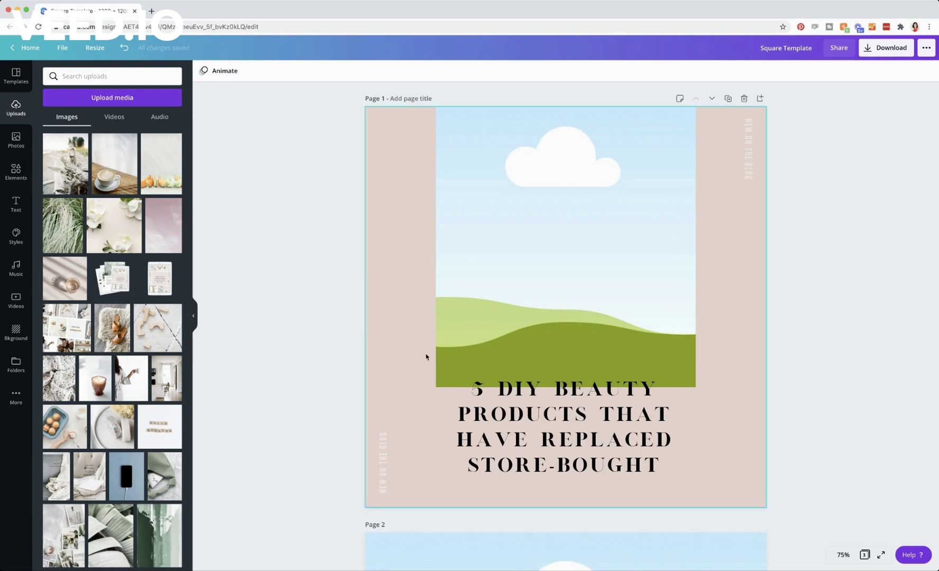
click(485, 348)
click(841, 381)
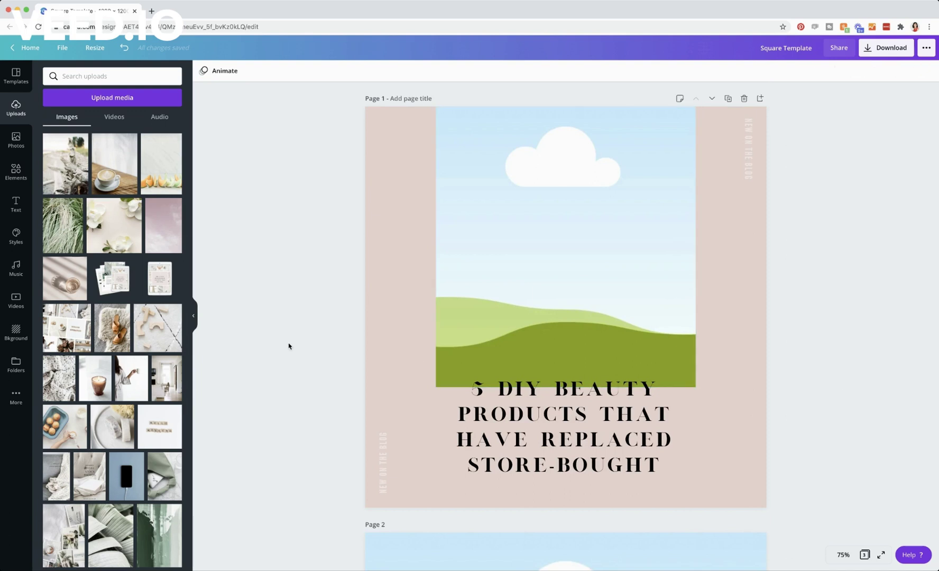
scroll(296, 308, down, 1)
scroll(296, 308, up, 1)
Examine the editable text elements on page 1: the headline and the two vertical side labels.
click(521, 445)
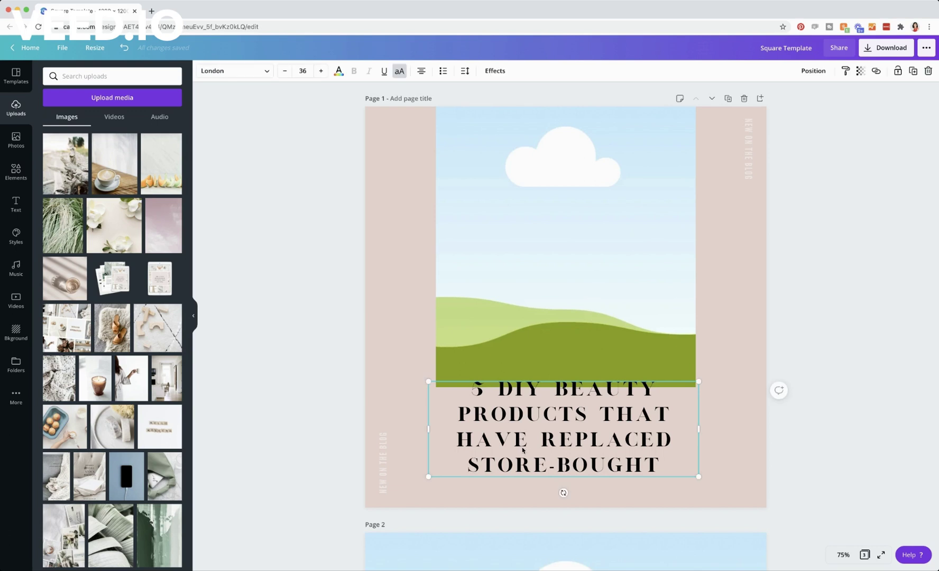
click(747, 150)
click(379, 446)
click(331, 433)
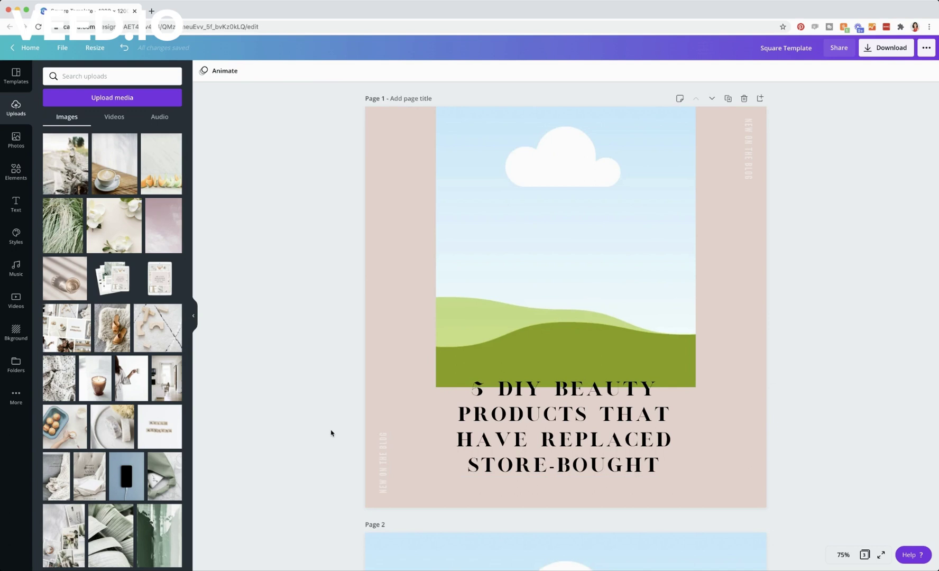
click(464, 440)
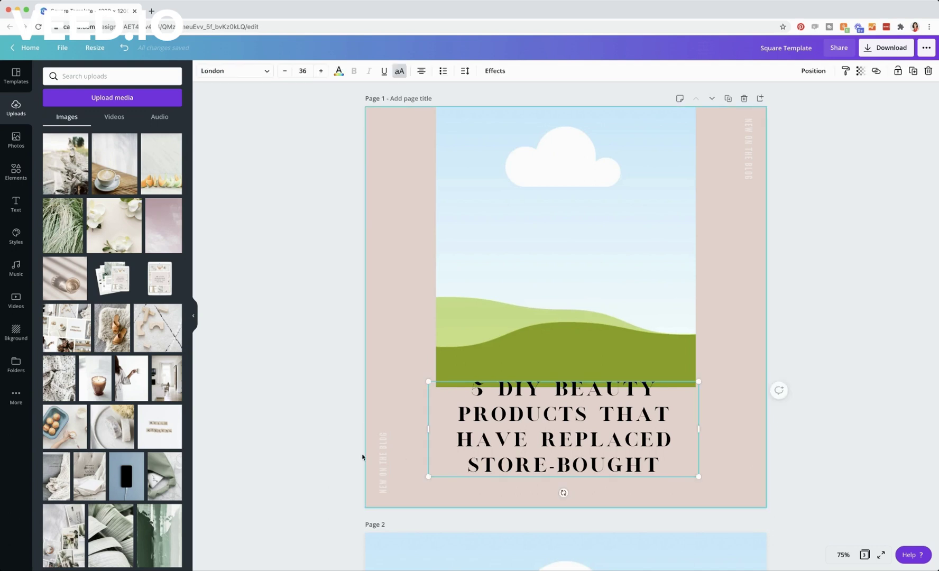
click(344, 458)
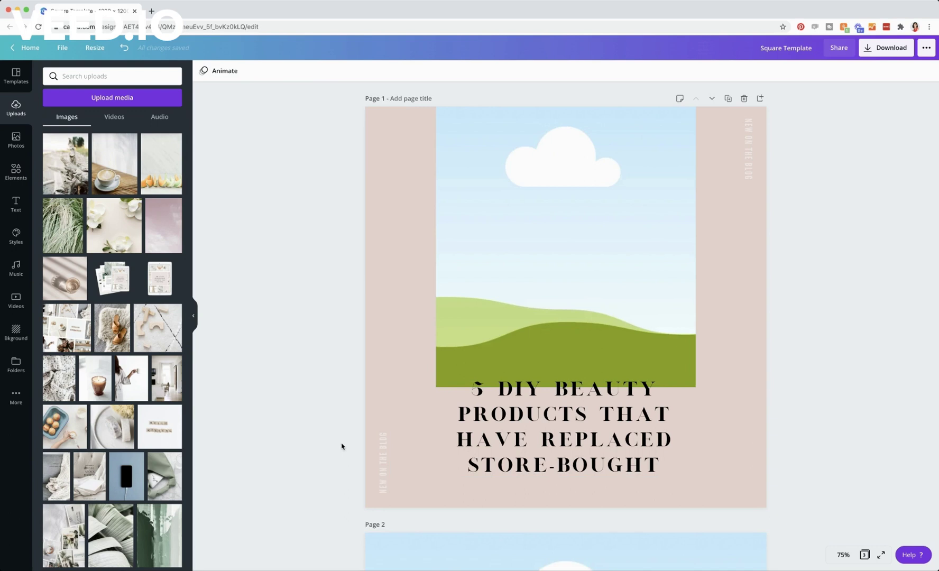
click(554, 447)
double_click(553, 447)
drag(661, 465, 432, 390)
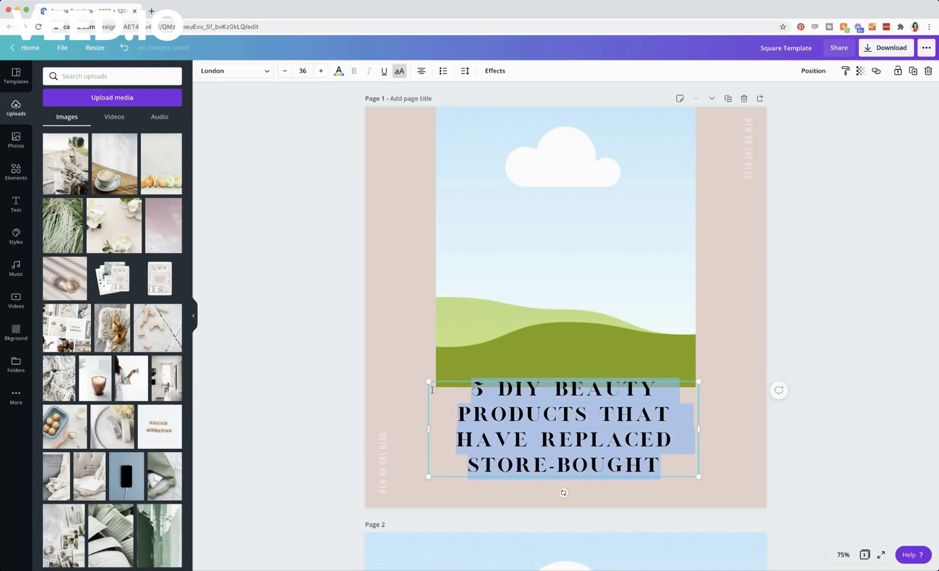
click(811, 443)
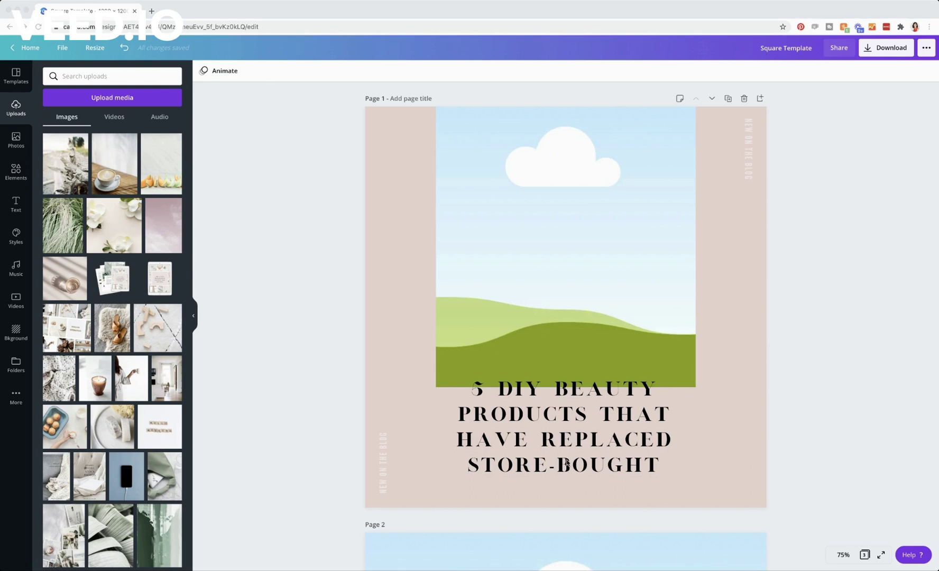
Replace the page 1 headline with "DON'T LET THE NOISE OF OTHERS' OPINIONS DROWN OUT YOUR OWN INNER VOICE.".
click(575, 432)
triple_click(576, 432)
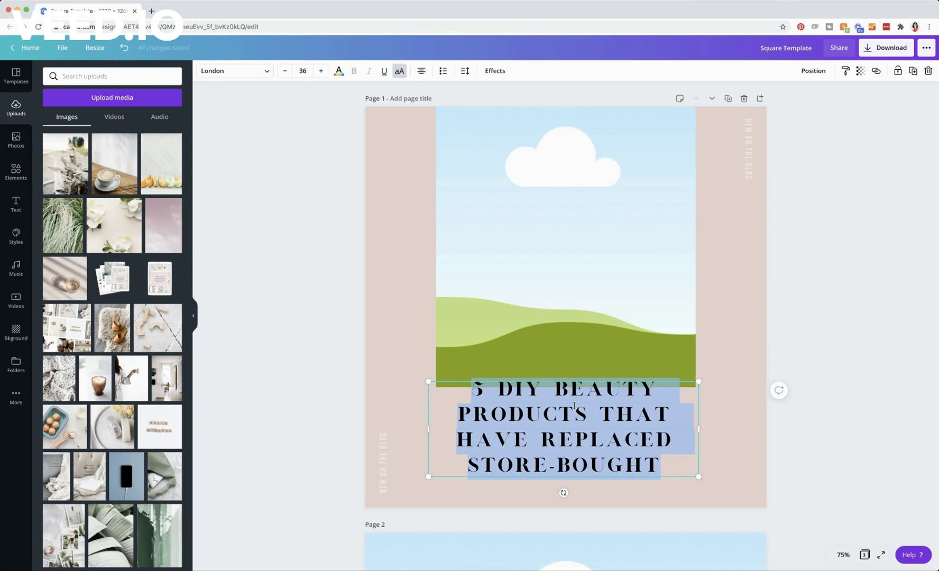
text(DON'T LET THE NOISE OF OTHERS' OPINIONS DROWN OUT YOUR OWN INNER VOICE.)
Try widening the quote's text box to about 858 px and undo the resize.
click(617, 439)
drag(700, 444, 707, 443)
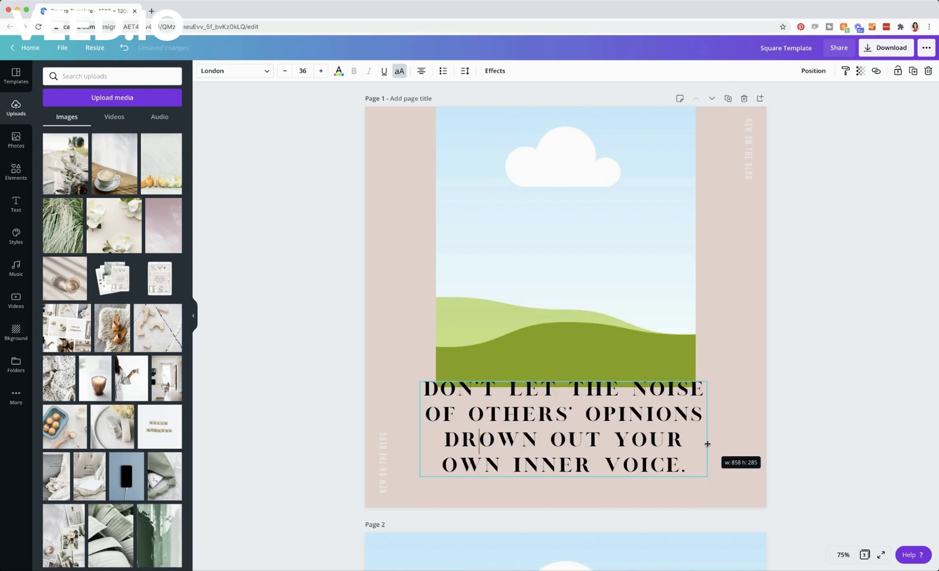
key(super+z)
click(861, 441)
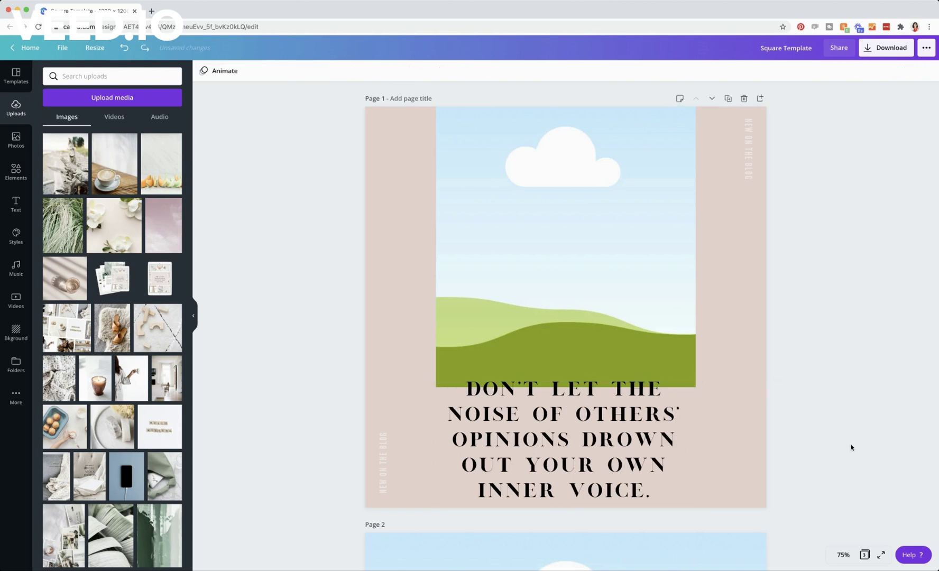
click(660, 441)
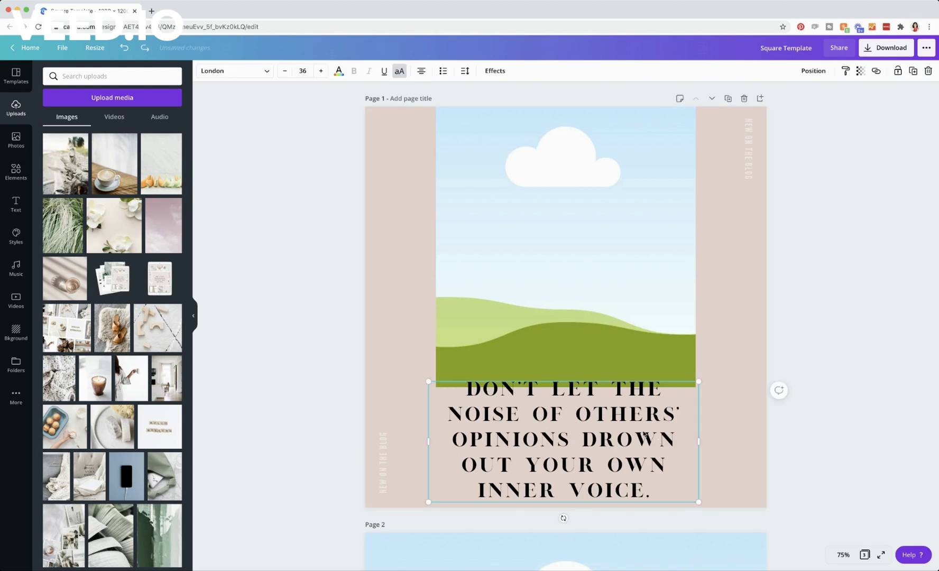
click(316, 417)
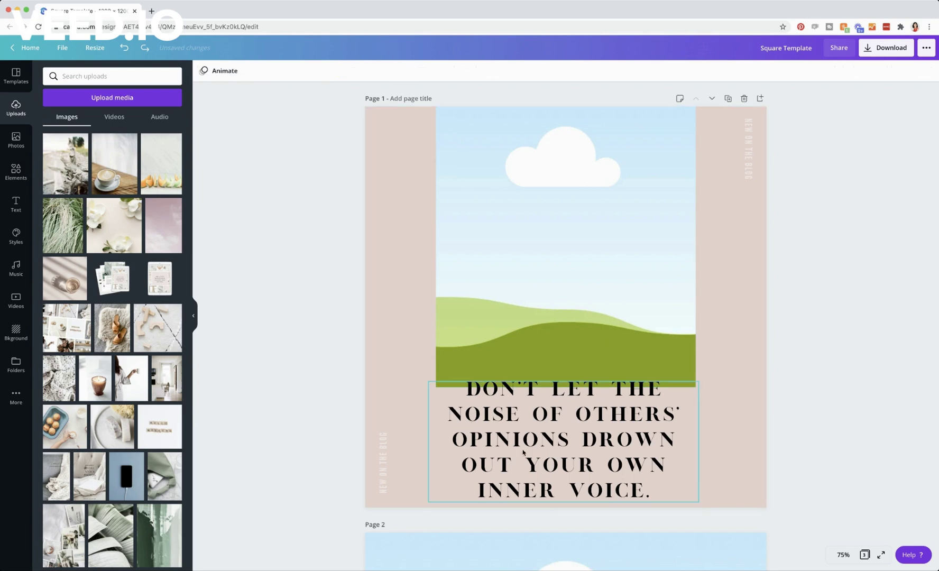
Change the quote's font to Old Standard by searching the fonts for "old stand".
click(513, 488)
click(260, 75)
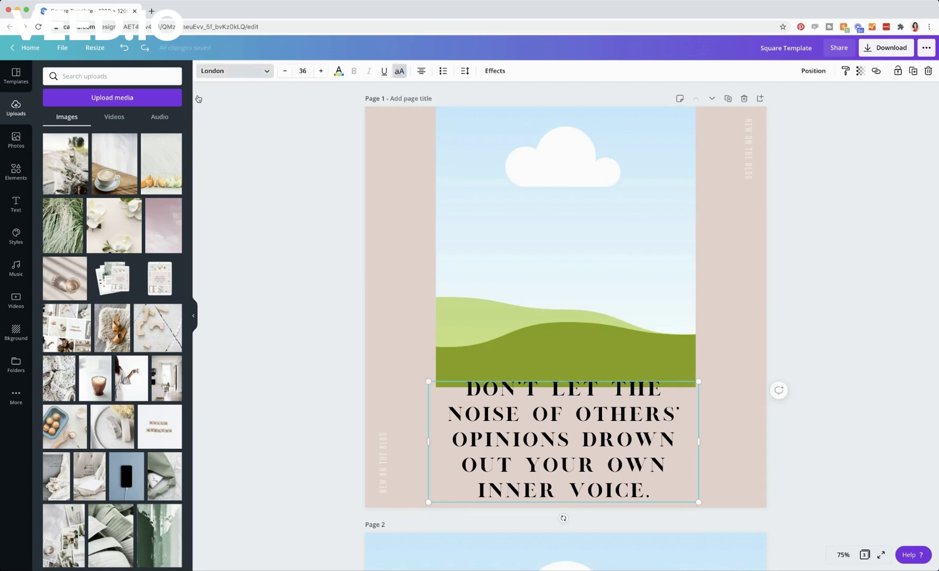
click(121, 72)
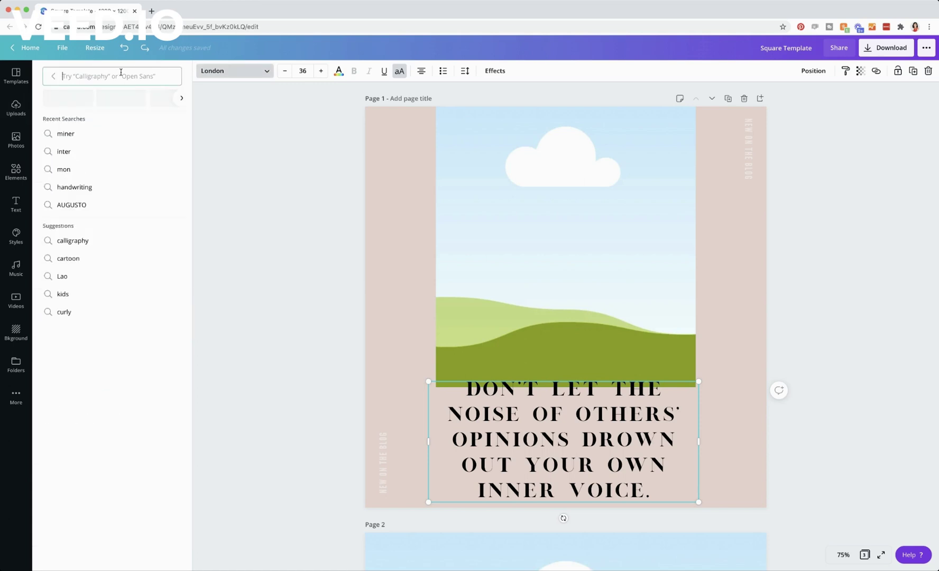
text(old ste\a)
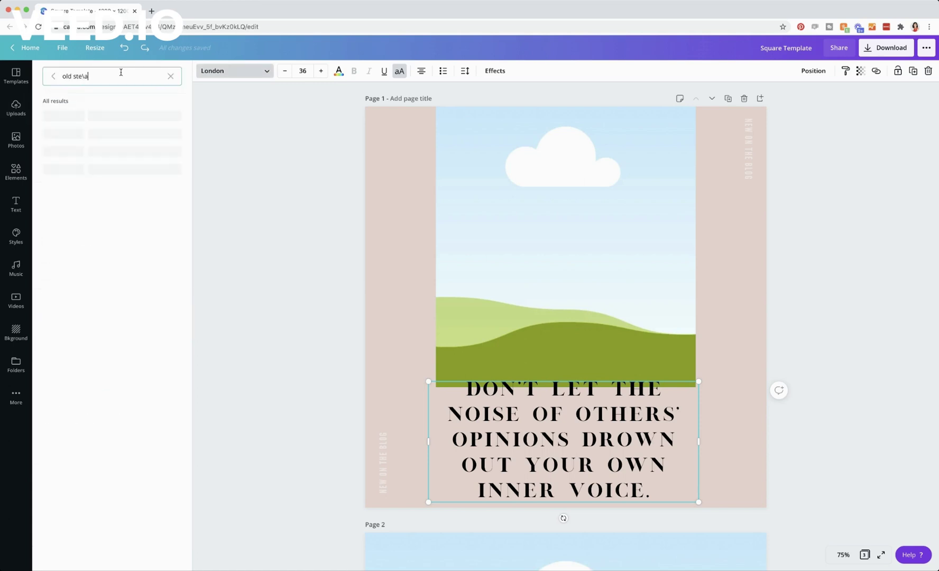
key(BackSpace)
key(BackSpace)
key(BackSpace)
text(and)
click(85, 115)
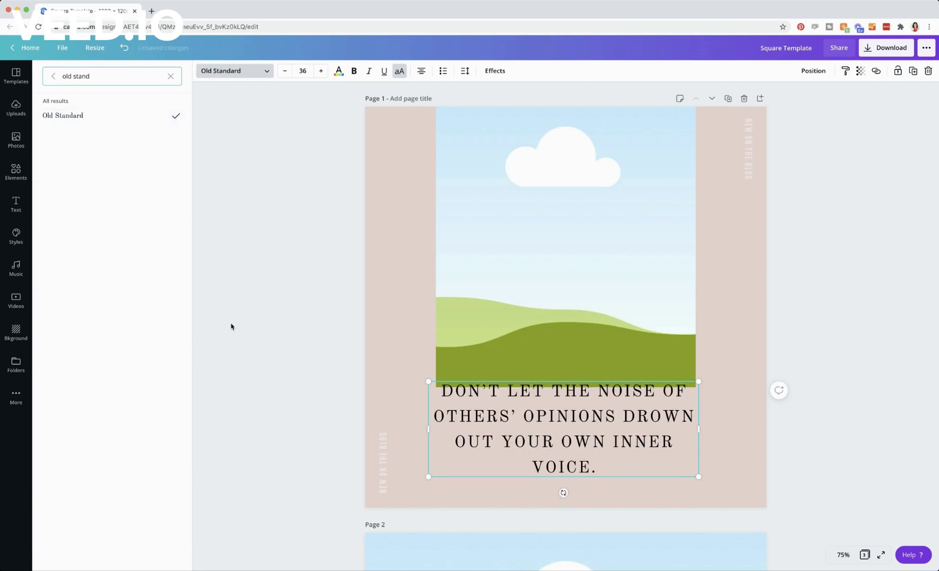
Reduce the quote's font size to 33.
click(636, 459)
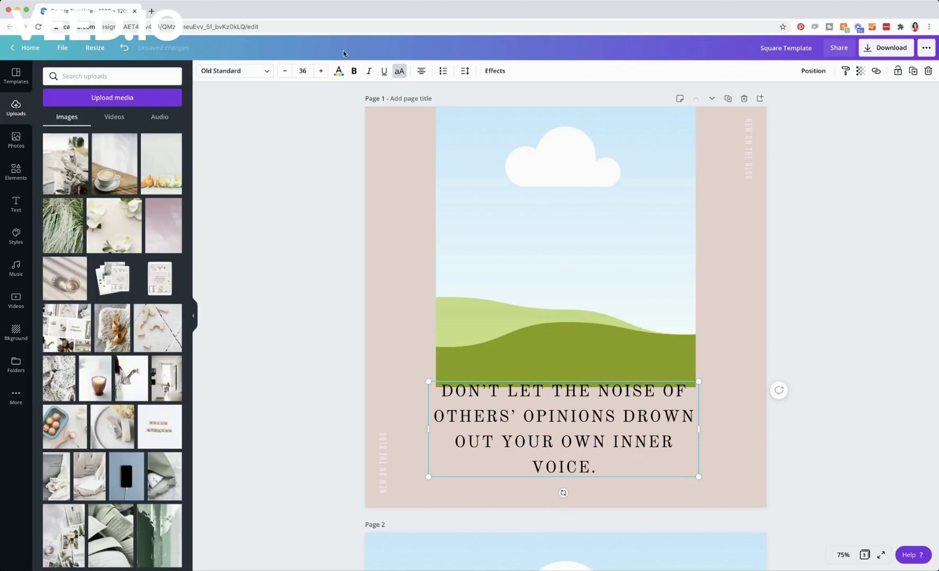
click(285, 72)
click(285, 72)
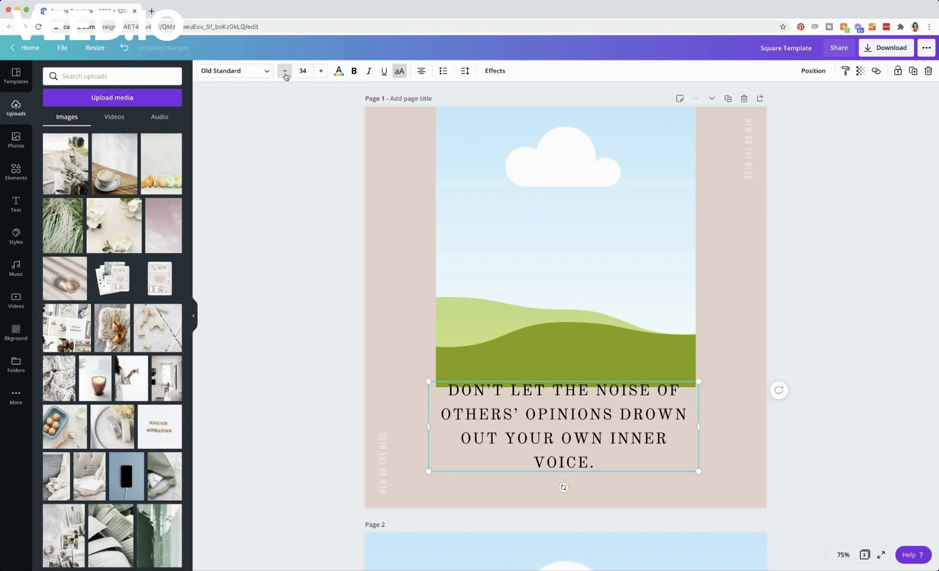
click(285, 73)
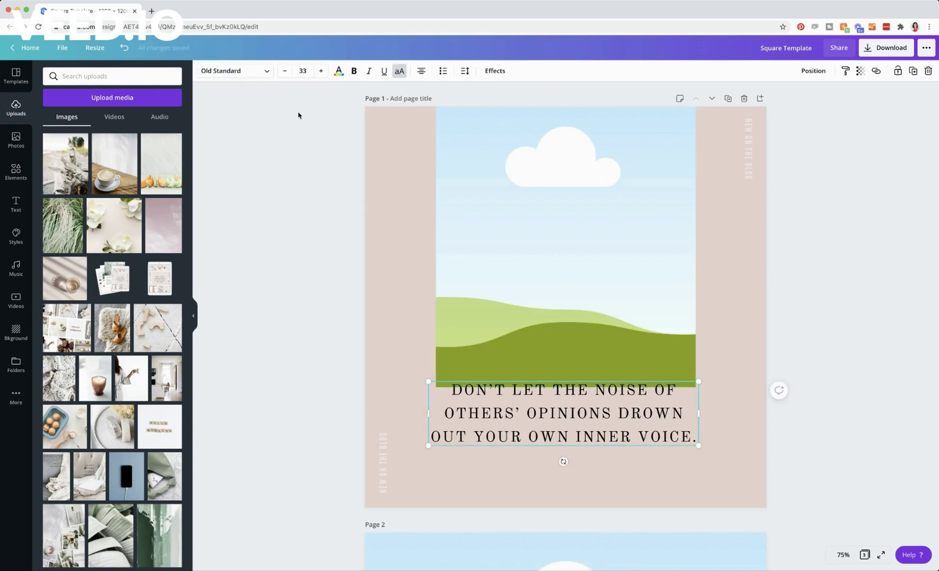
Set the quote's font size to 36 and narrow its text box slightly so "INNER VOICE." wraps onto the last line.
click(320, 71)
click(319, 72)
click(320, 71)
drag(698, 427, 685, 428)
click(787, 447)
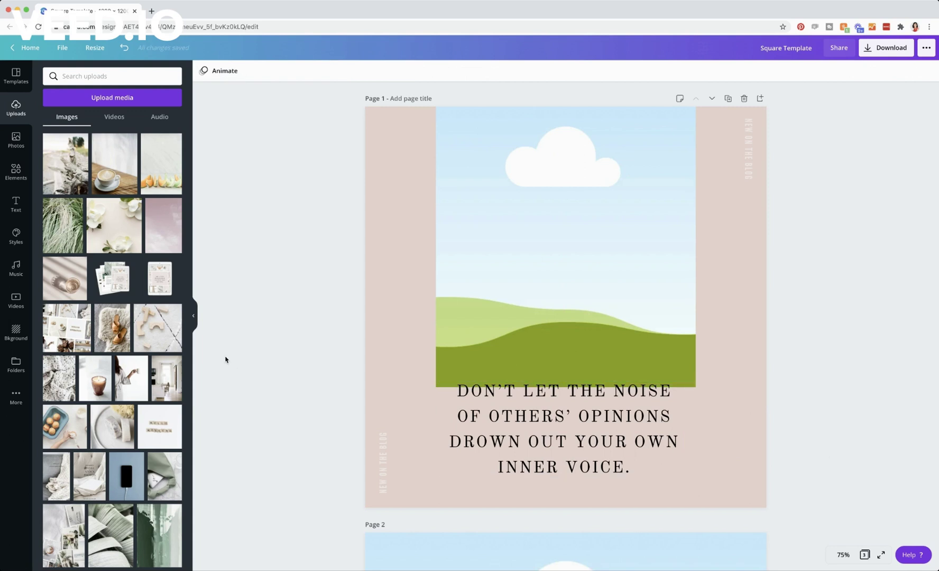
Try the driftwood photo in page 1's image frame, replacing it with the white flower photo from the uploads.
mouse_move(104, 247)
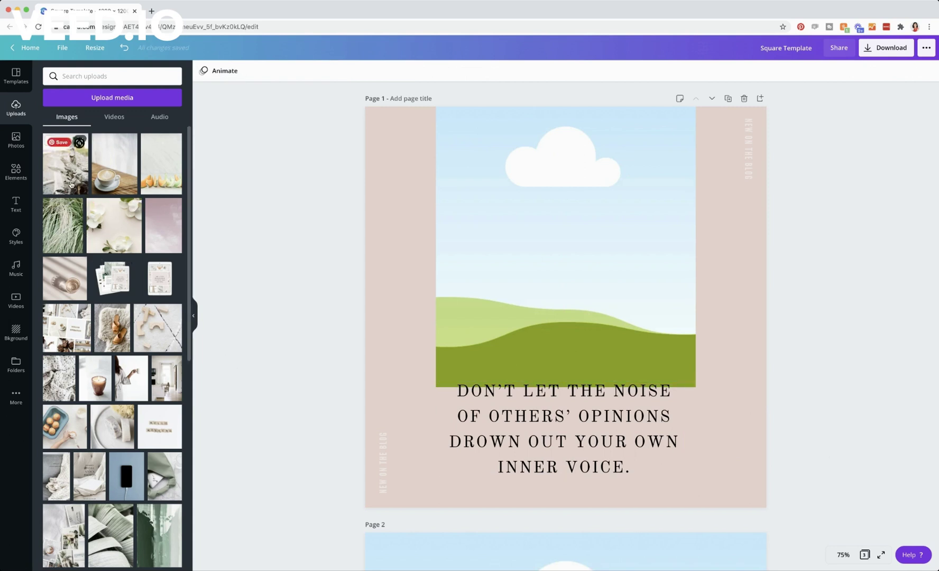
drag(67, 183, 477, 266)
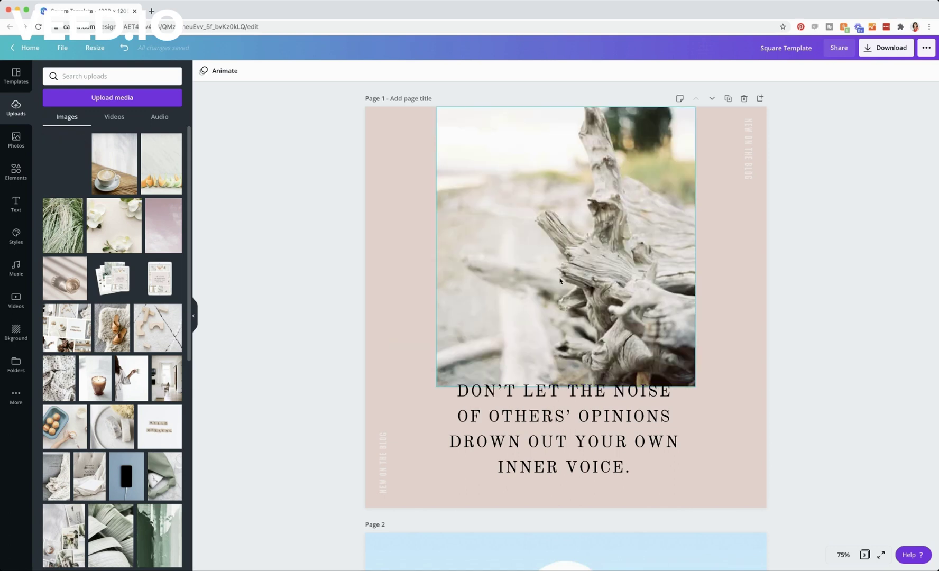
drag(560, 281, 560, 281)
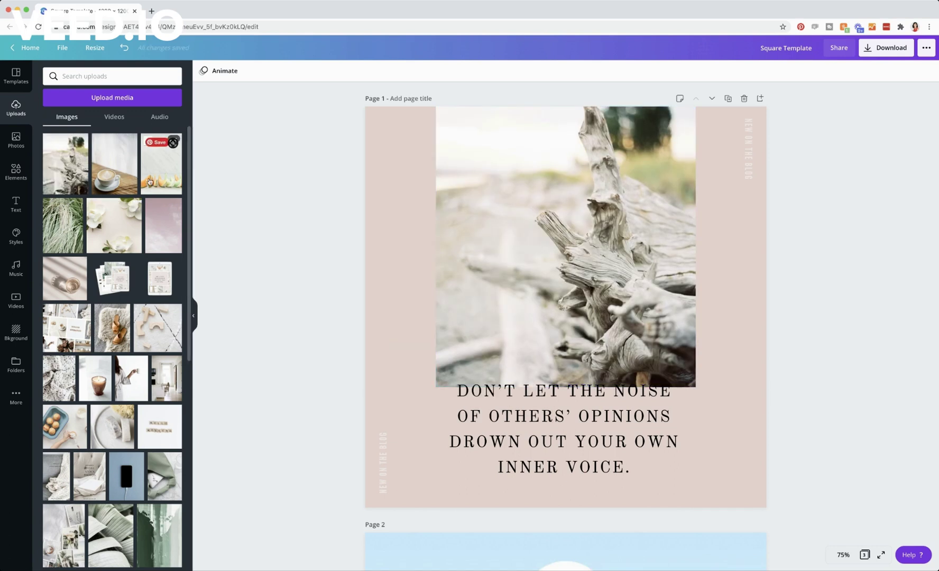
drag(117, 233, 487, 266)
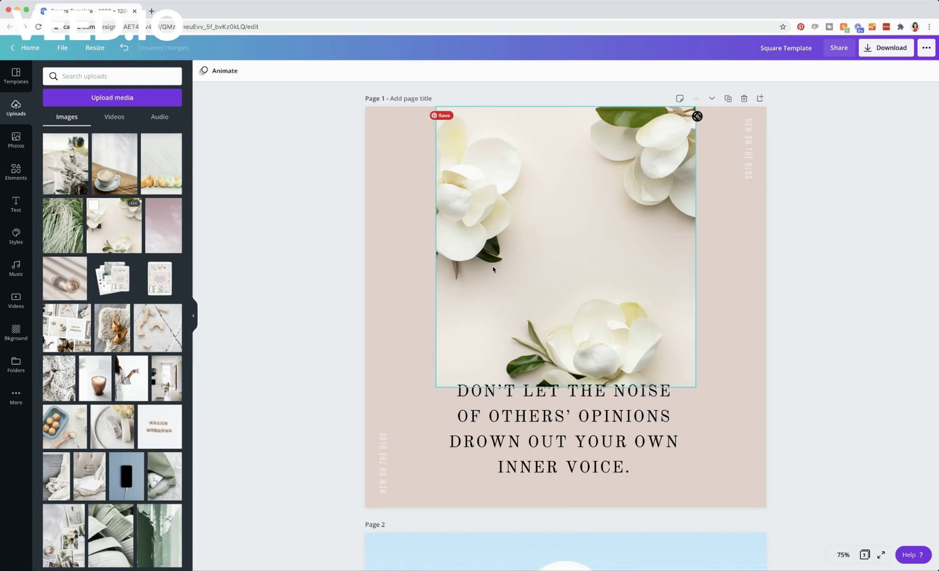
Change the page 1 background shape's color to the light warm grey #DDD8D7.
click(387, 338)
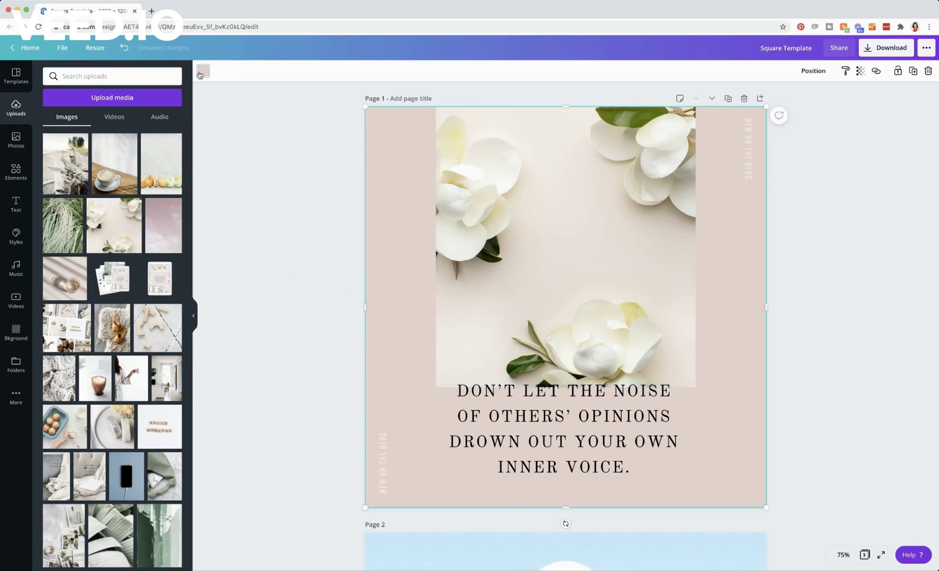
click(203, 71)
click(51, 117)
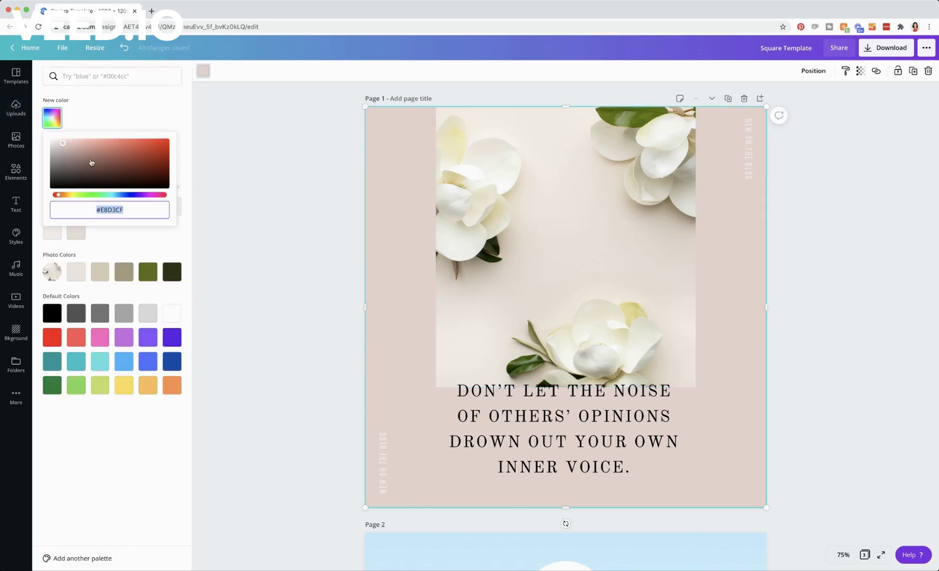
drag(63, 143, 53, 145)
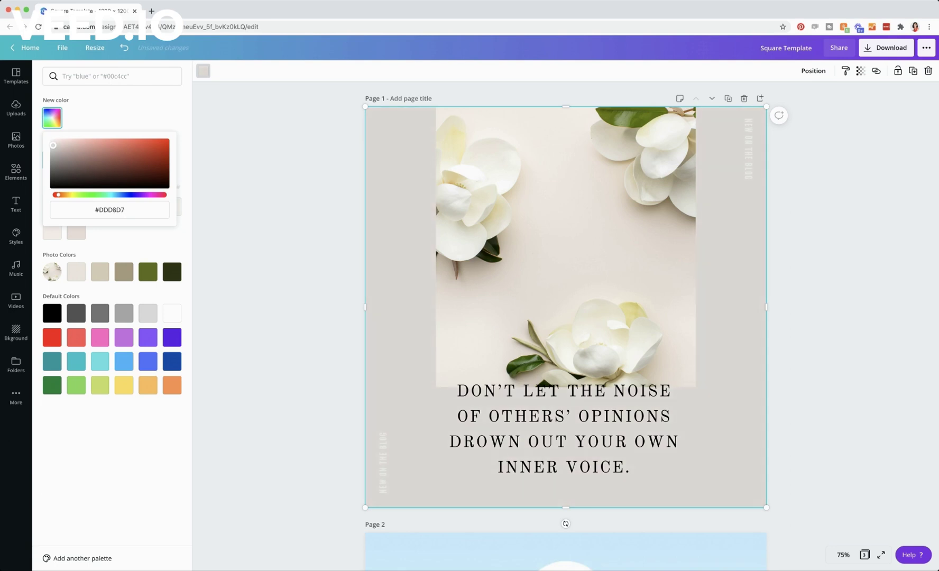
click(214, 284)
Replace the text of both vertical side labels on page 1 with "WISE WORDS FROM STEVE JOBS".
click(742, 168)
click(797, 191)
click(746, 174)
click(747, 172)
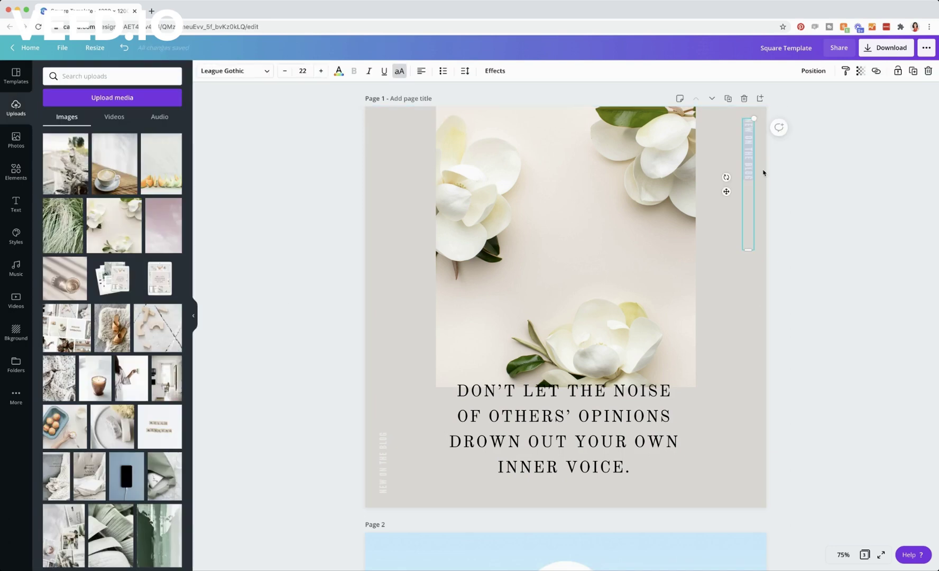
click(806, 175)
click(747, 168)
click(749, 161)
key(BackSpace)
click(386, 452)
text(WISE WORDS FROM STEVE JOBS)
click(782, 456)
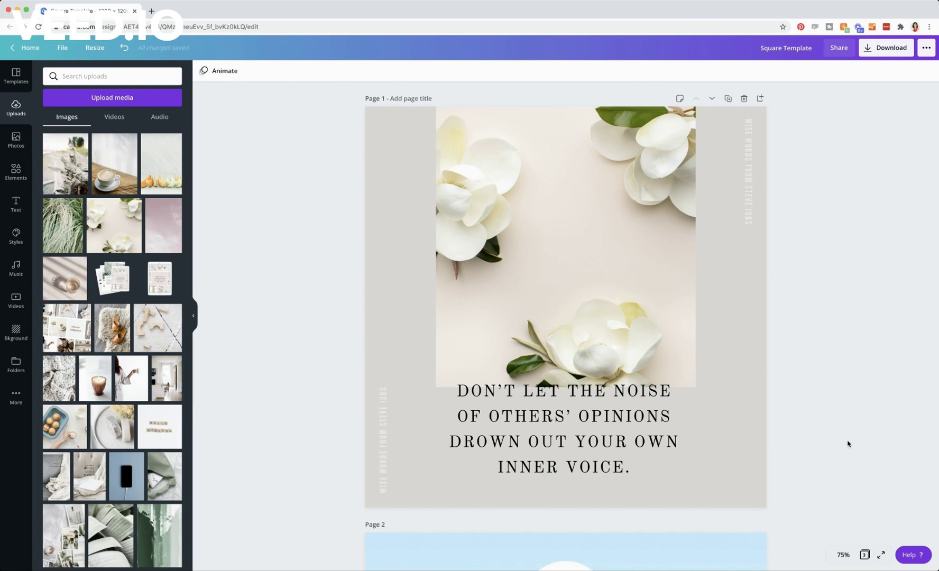
Move the quote straight down so it sits clear below the flower photo.
click(583, 389)
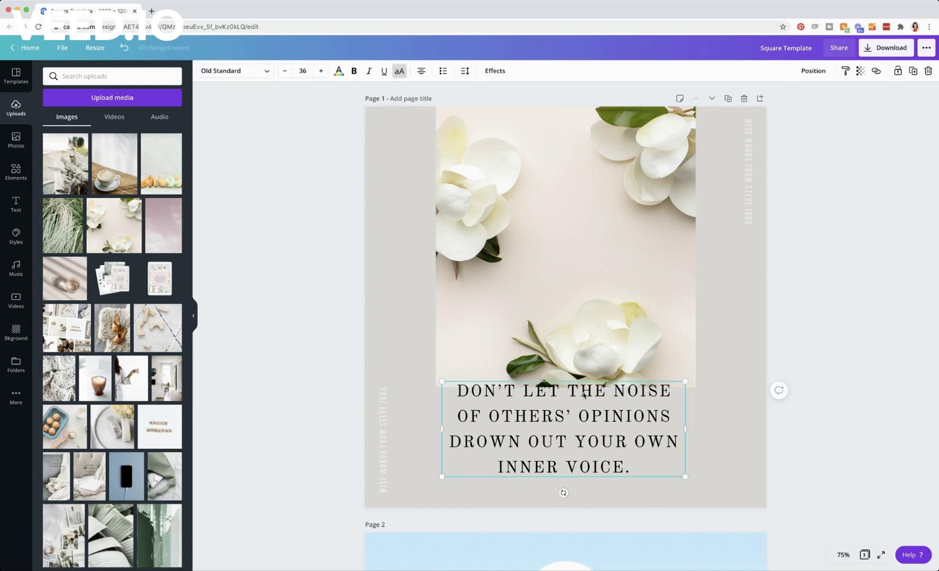
drag(635, 397, 635, 414)
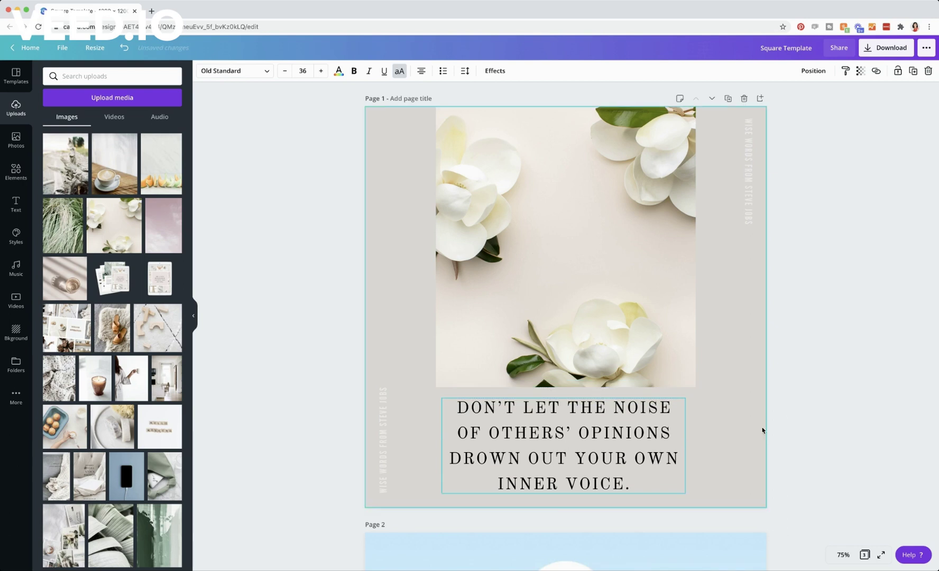
Try enclosing the page 1 quote in straight quotation marks.
click(834, 435)
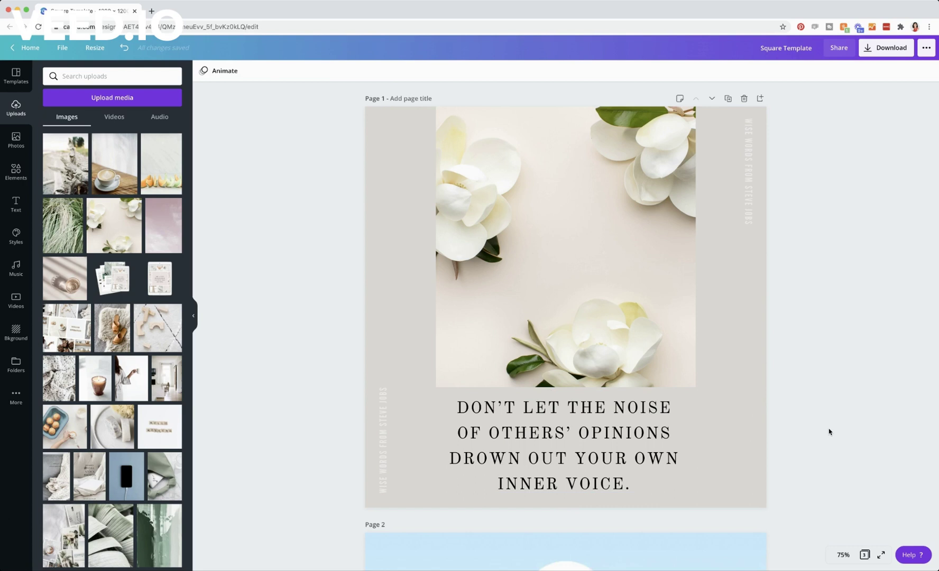
click(578, 429)
double_click(486, 411)
click(341, 397)
click(470, 410)
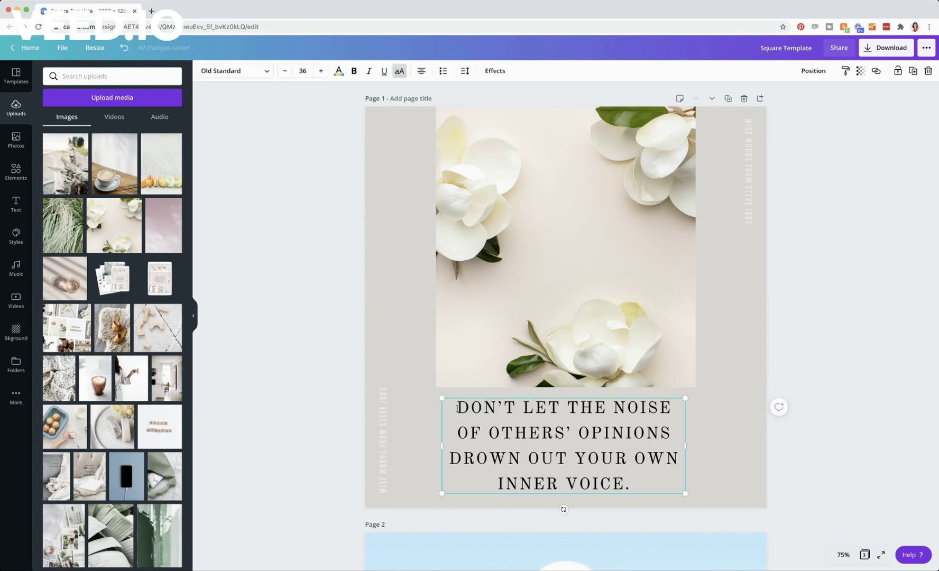
click(457, 408)
text(")
key(super+a)
key(Right)
text(")
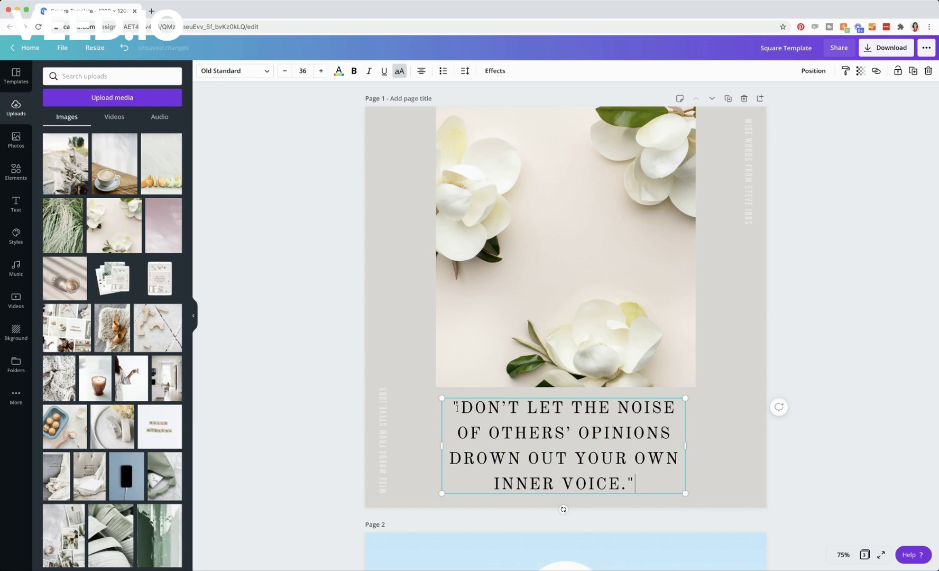
click(842, 483)
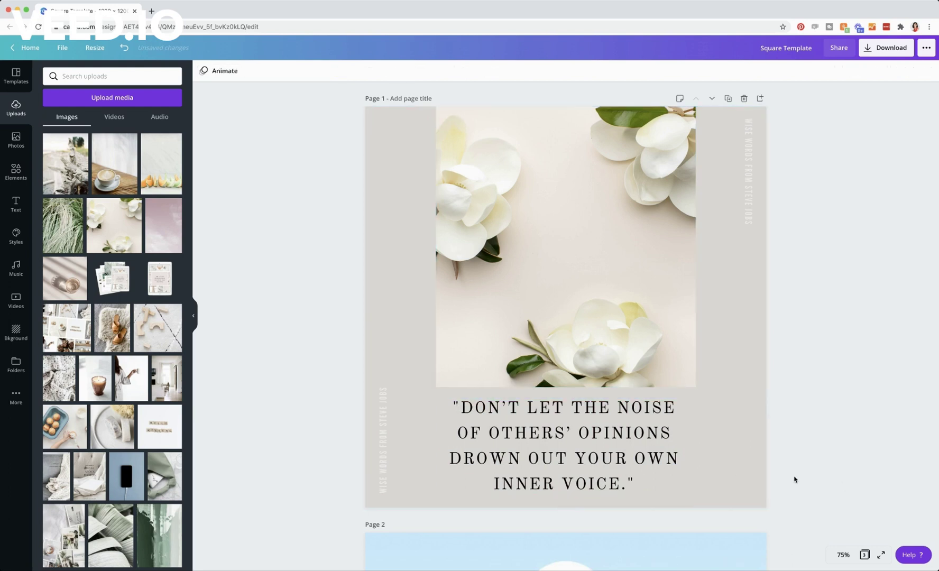
Remove the quotation marks from the start and end of the page 1 quote.
click(626, 481)
drag(628, 484, 661, 483)
key(BackSpace)
drag(461, 407, 493, 412)
key(BackSpace)
click(346, 370)
Duplicate the page 1 quote text box over the photo and replace the copy's text with a single " mark.
click(473, 407)
drag(434, 370, 400, 312)
triple_click(406, 312)
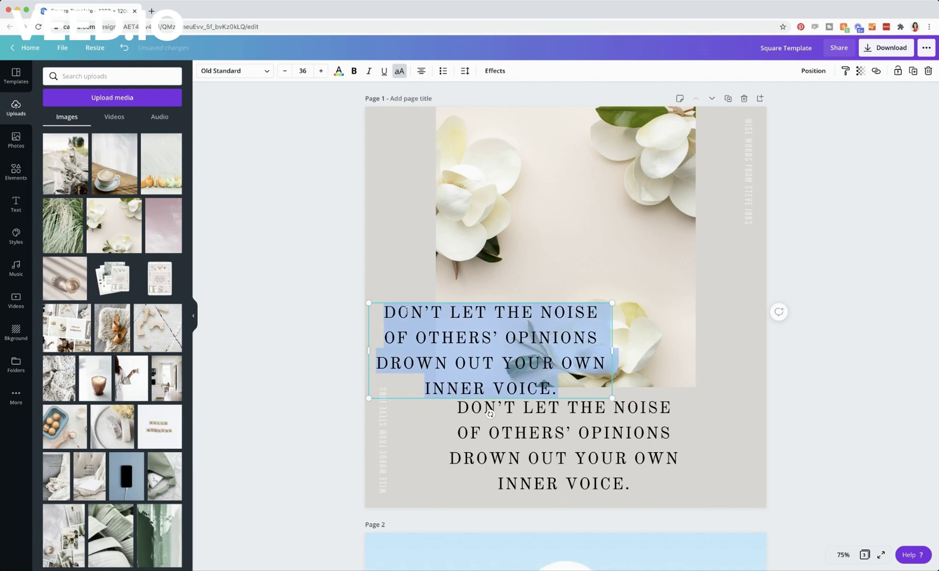
text(")
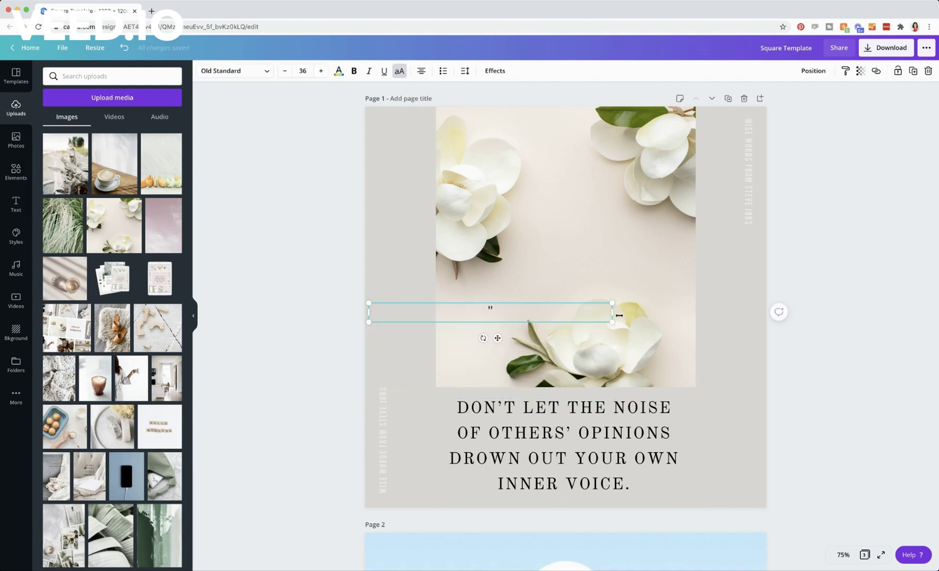
Enlarge the separate quotation mark to font size 201 and narrow its text box to about 186 wide.
drag(615, 314, 456, 356)
key(super+z)
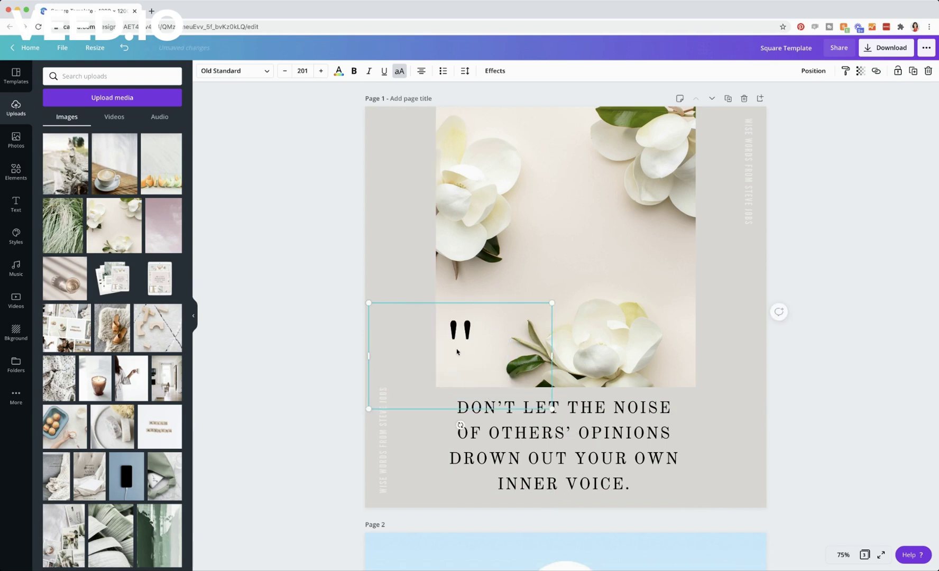
drag(551, 356, 430, 356)
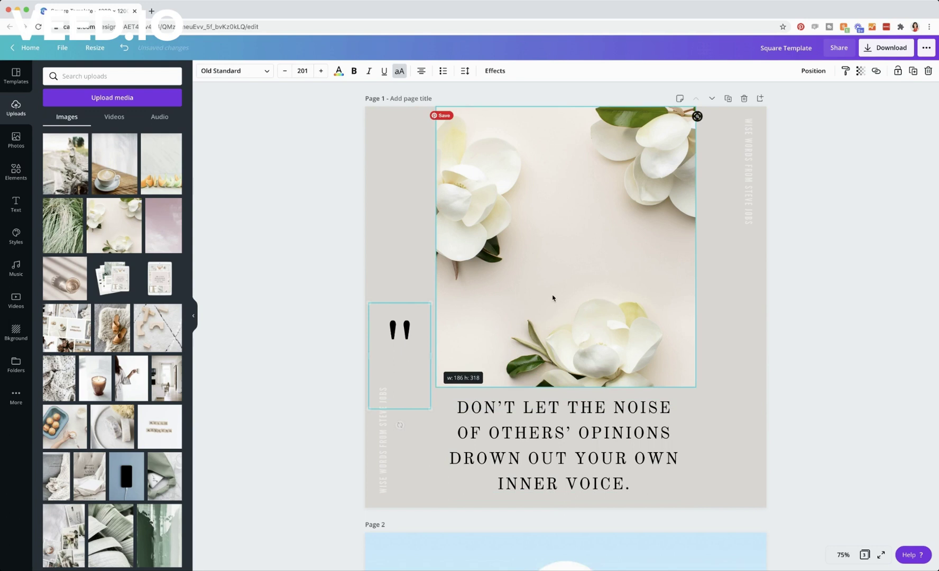
Color the large quotation mark white and move it onto the start of the page 1 quote.
click(339, 71)
click(126, 165)
drag(415, 354, 466, 416)
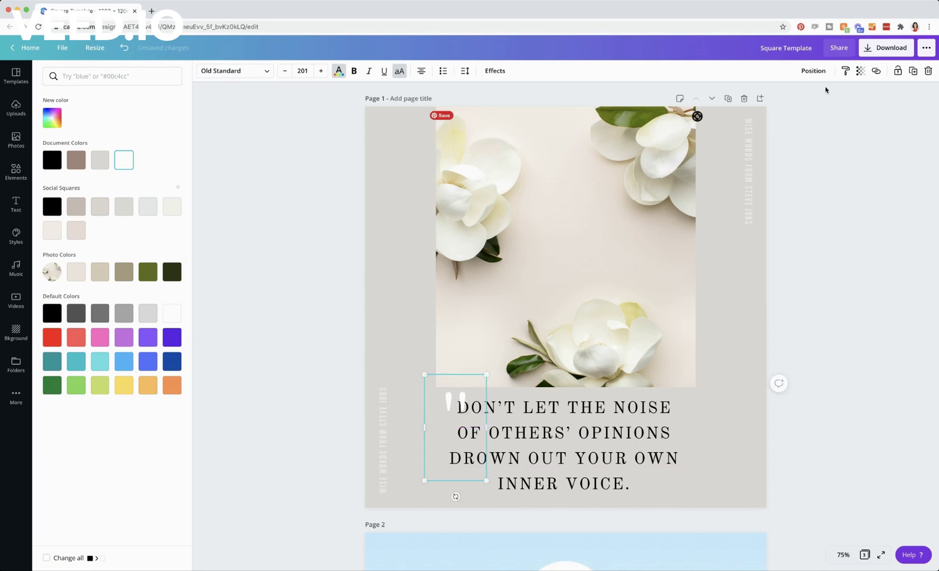
Send the white quotation mark backward behind the quote text and nudge it slightly toward the quote's outer edge.
click(812, 71)
click(797, 115)
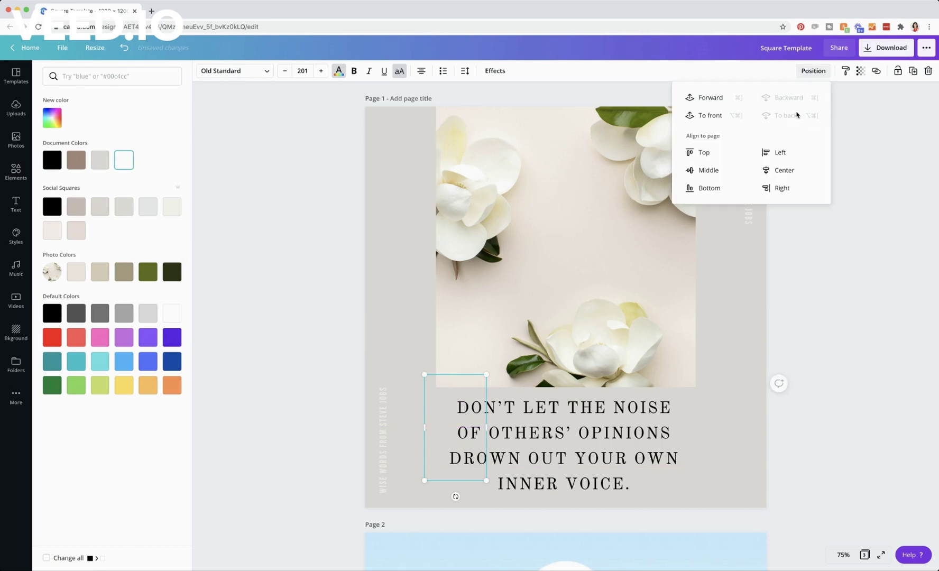
key(super+z)
click(790, 98)
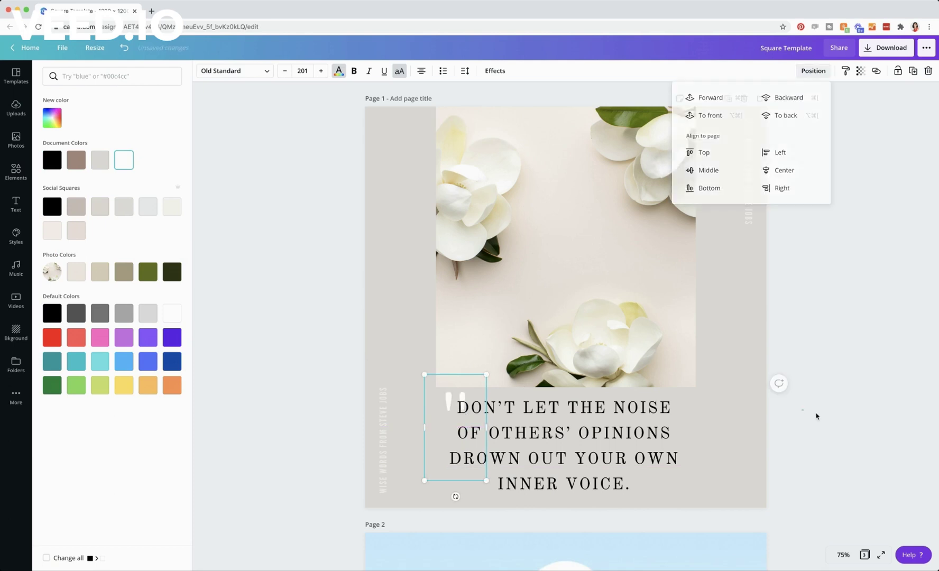
click(815, 416)
drag(446, 394, 447, 394)
click(348, 390)
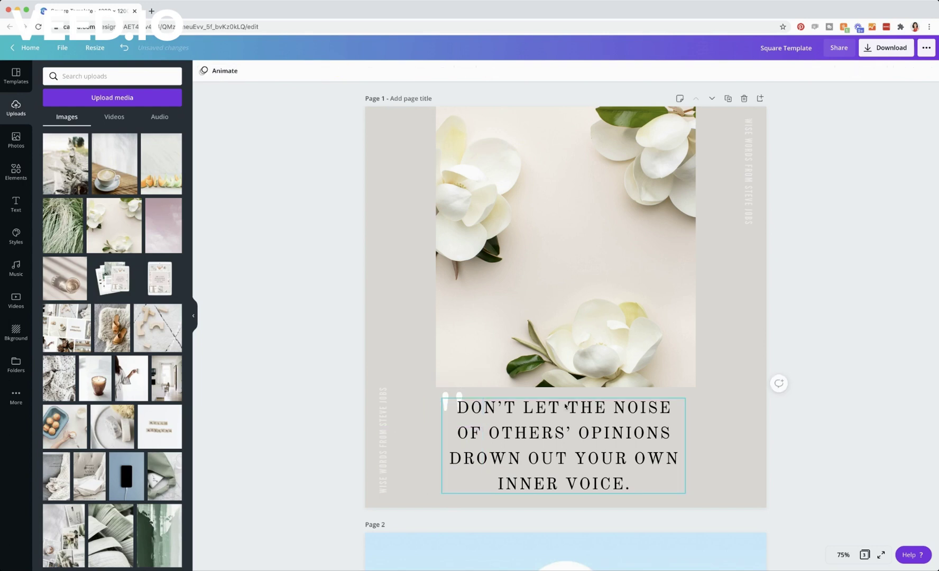
Try the London font on the large white quotation mark, then undo the font change.
click(453, 392)
click(455, 393)
click(248, 71)
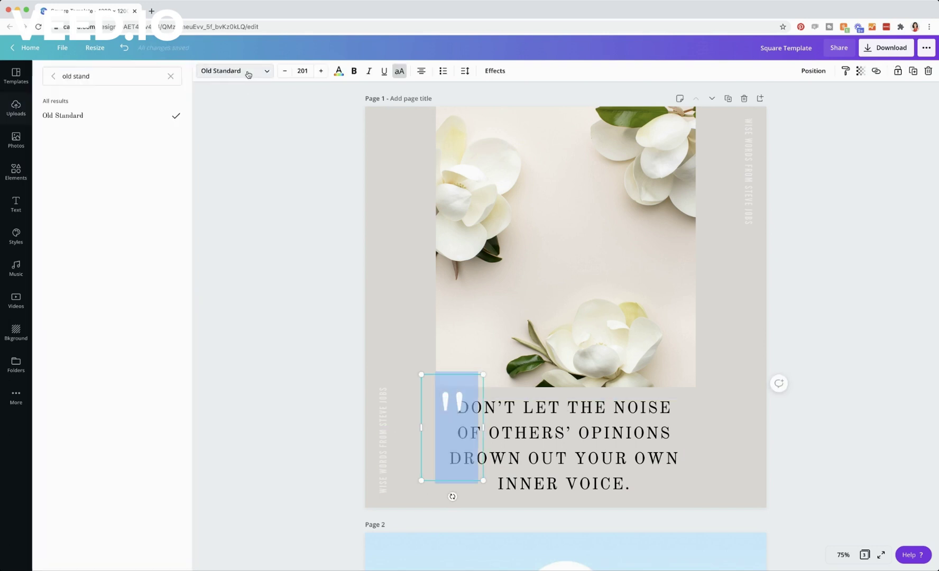
click(171, 76)
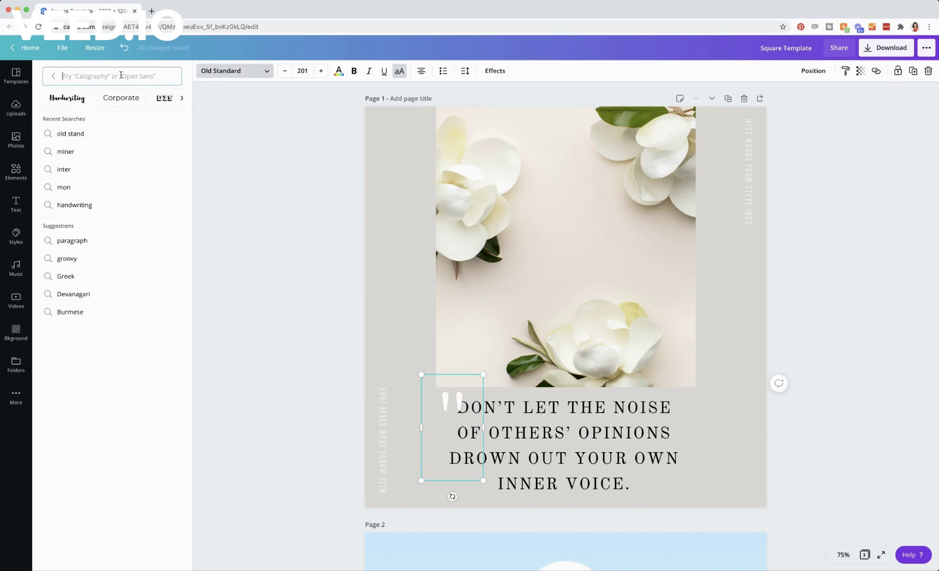
text(lond)
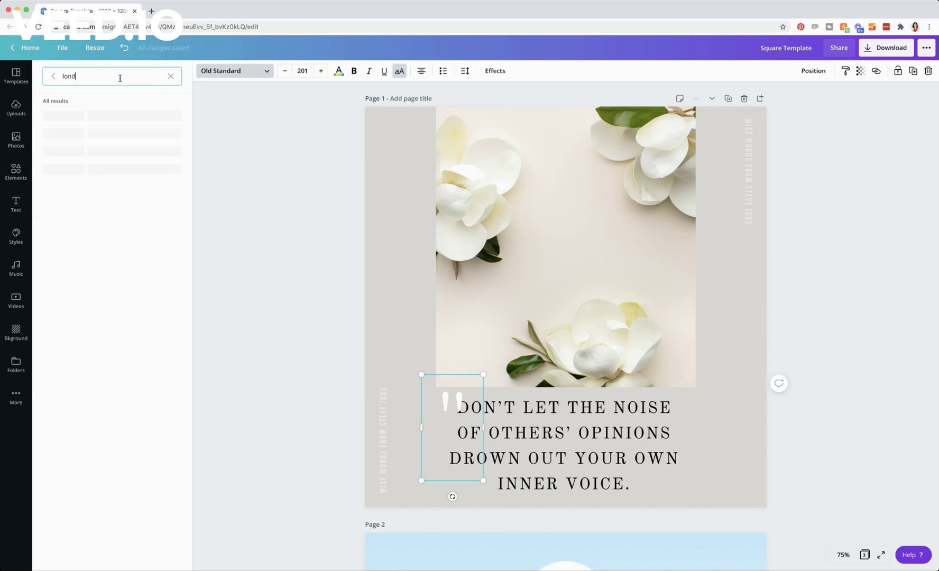
click(85, 152)
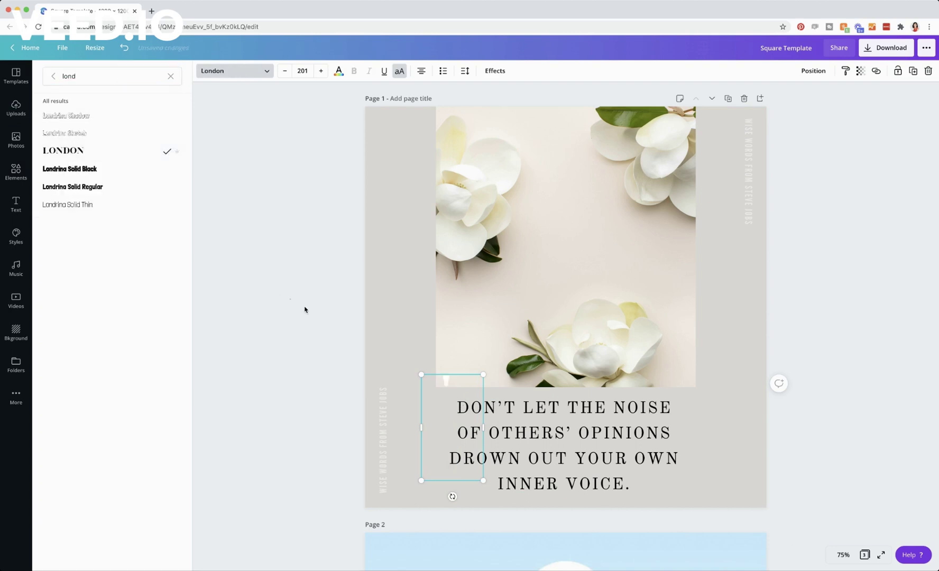
key(ctrl+z)
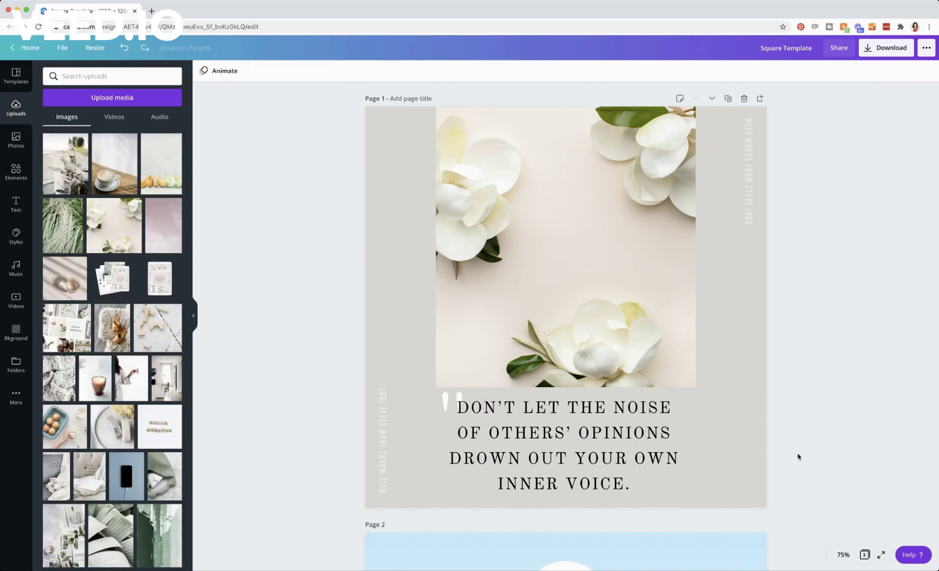
Fill page 2's background image frame with the latte cup photo from the uploads.
scroll(834, 459, down, 2)
scroll(328, 325, up, 2)
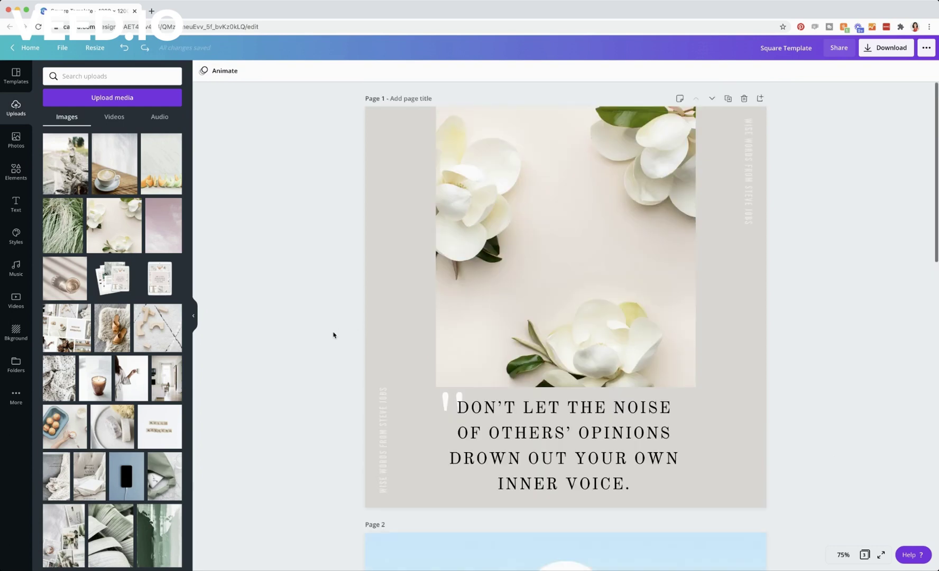
scroll(333, 335, down, 7)
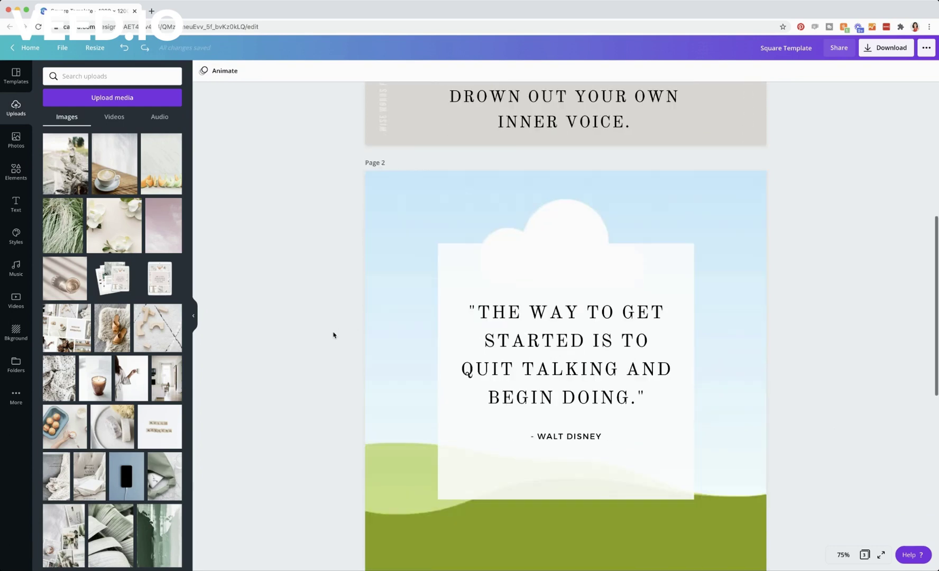
scroll(333, 335, down, 1)
scroll(331, 336, up, 1)
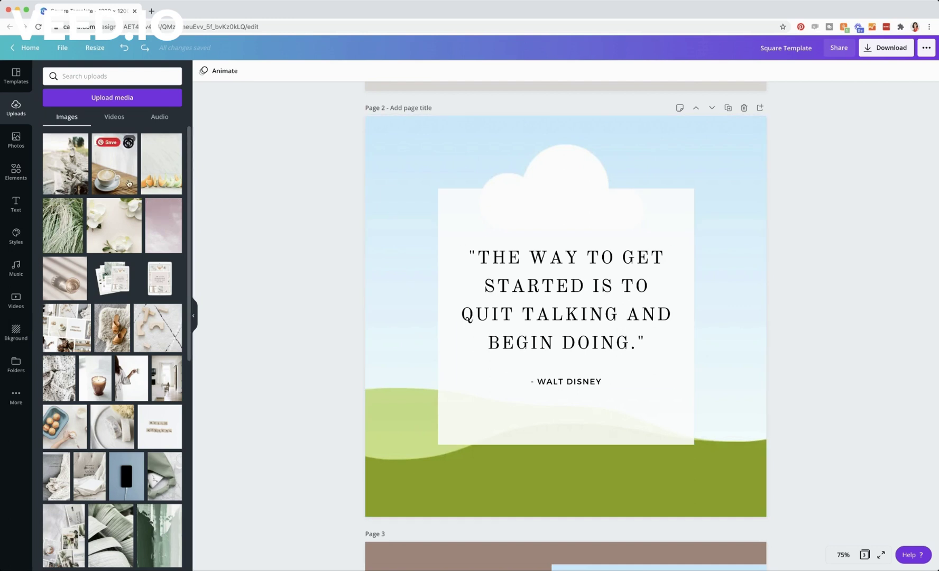
drag(129, 182, 377, 354)
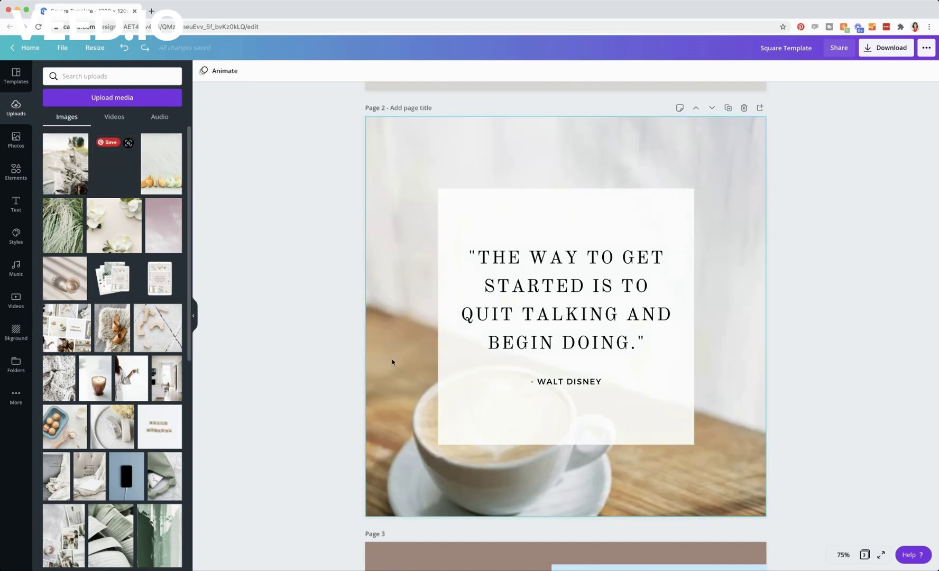
Shift the latte photo slightly upward inside page 2's frame so more of the saucer shows.
double_click(626, 473)
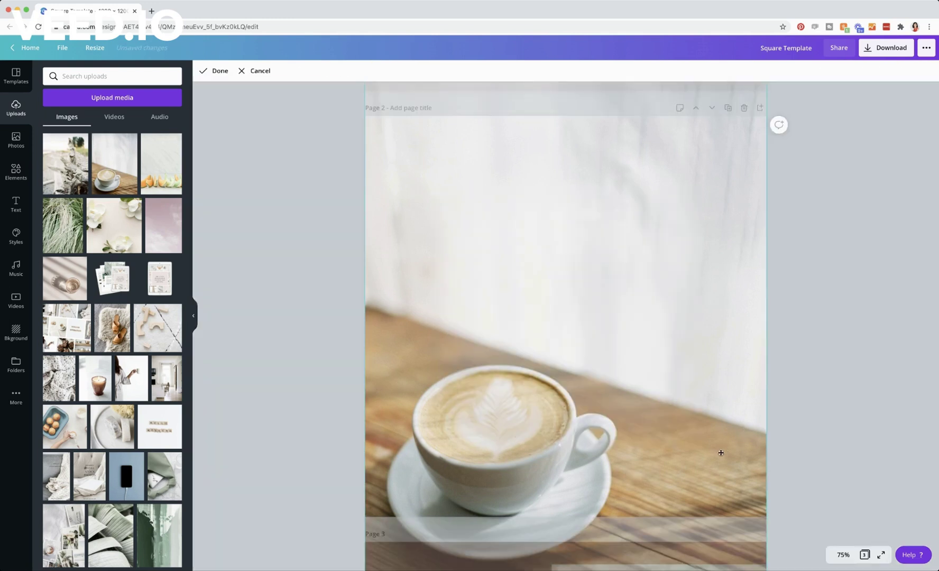
click(811, 465)
double_click(737, 481)
drag(738, 481, 738, 458)
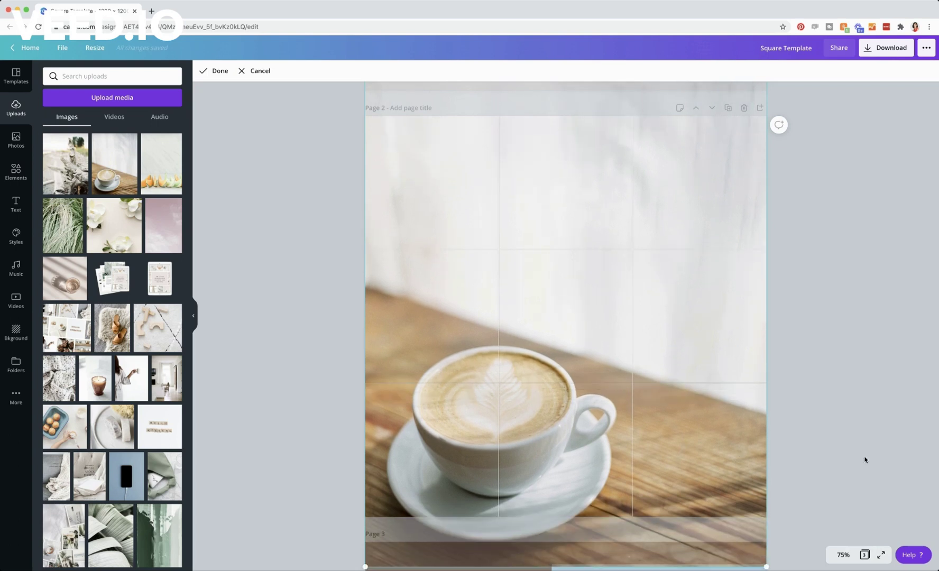
click(866, 459)
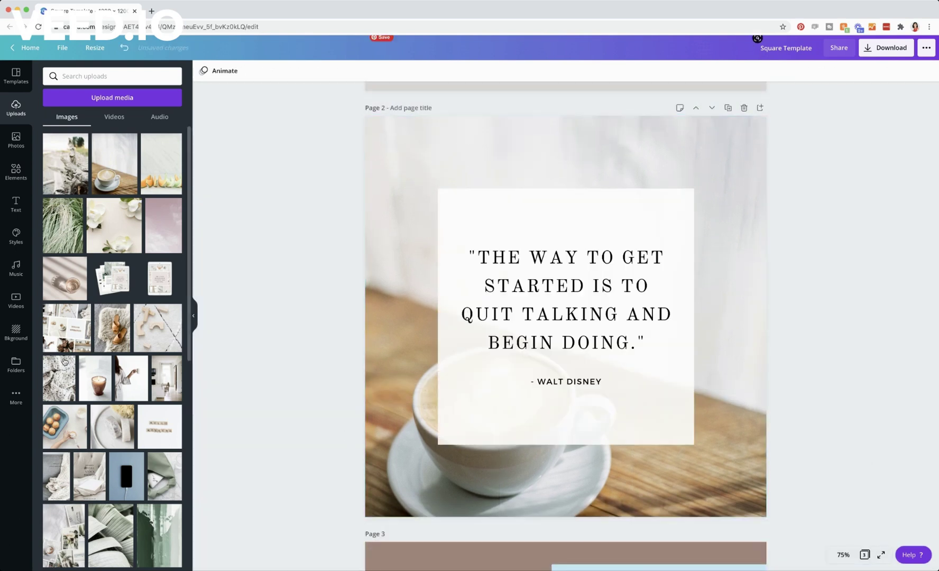
Replace page 2's quote with "FOR THERE IS ALWAYS LIGHT, IF ONLY WE ARE BRAVE ENOUGH TO SEE IT – IF ONLY WE ARE BRAVE ENOUGH TO BE IT.".
click(571, 318)
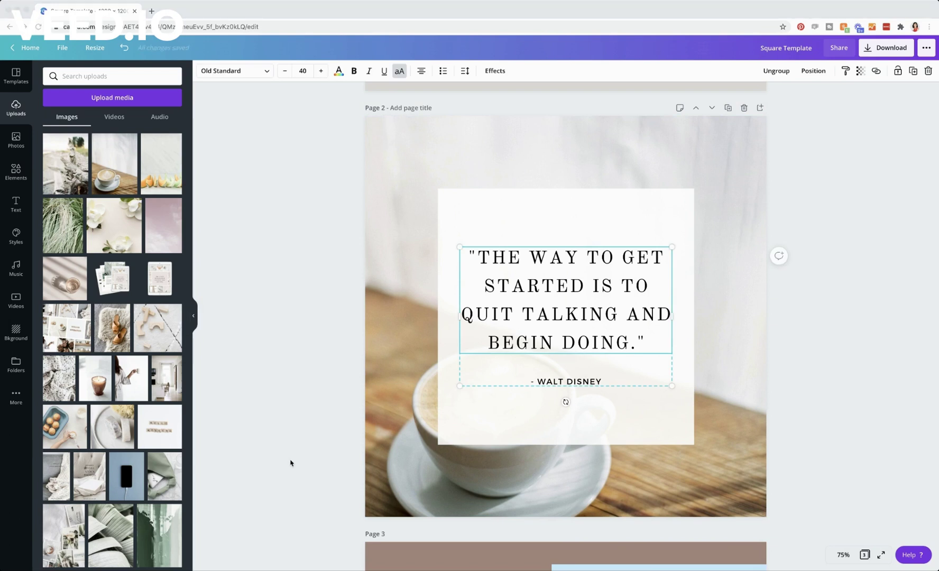
double_click(585, 315)
key(super+a)
text(FOR THERE IS ALWAYS LIGHT, IF ONLY WE ARE BRAVE ENOUGH TO SEE IT – IF ONLY WE ARE BRAVE ENOUGH TO BE IT.)
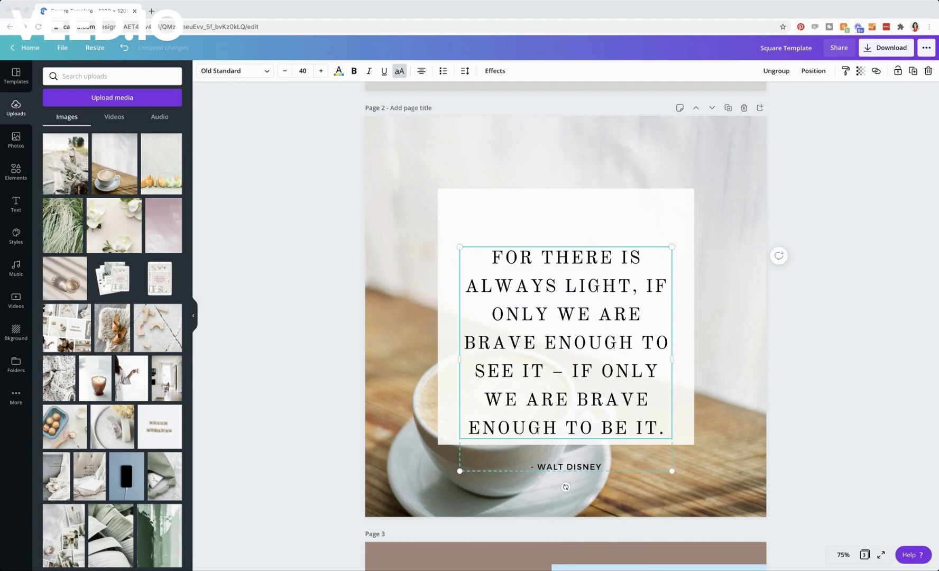
Change the attribution line below page 2's quote to "- AMANDA GORMAN".
click(555, 470)
double_click(573, 468)
drag(573, 468, 545, 467)
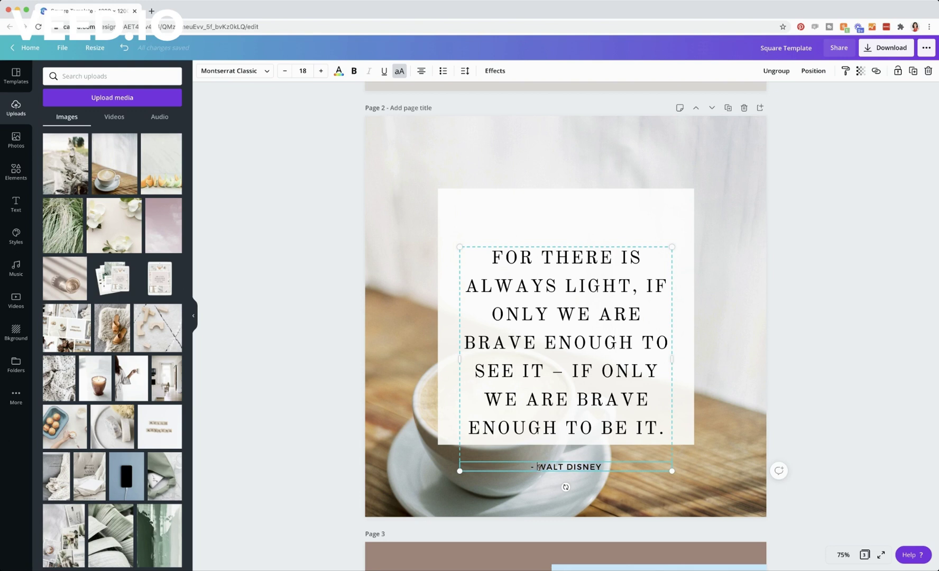
text(- AMANDA GORMAN)
click(836, 435)
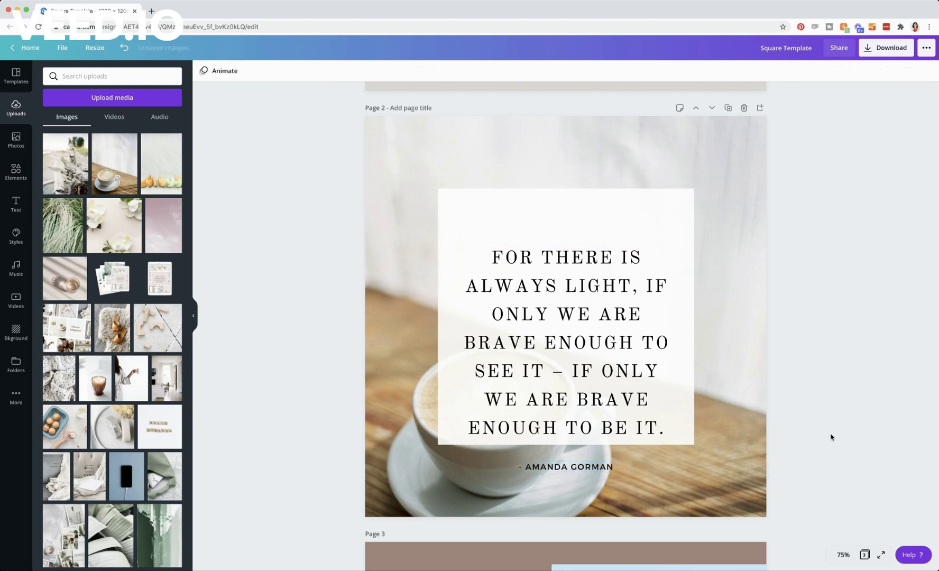
Move page 2's grouped quote and attribution straight up so both fit inside the white square.
click(590, 305)
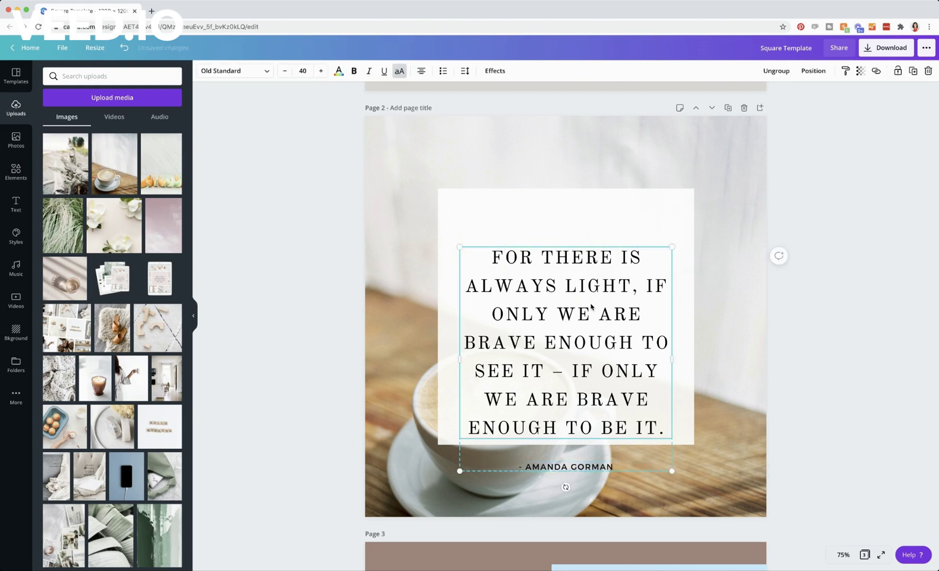
click(777, 285)
click(616, 286)
click(793, 370)
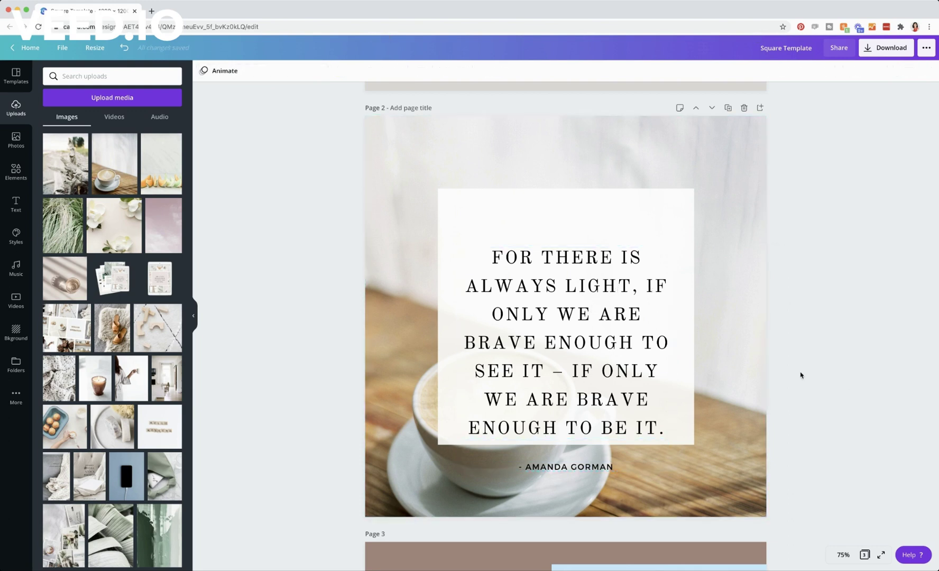
click(633, 342)
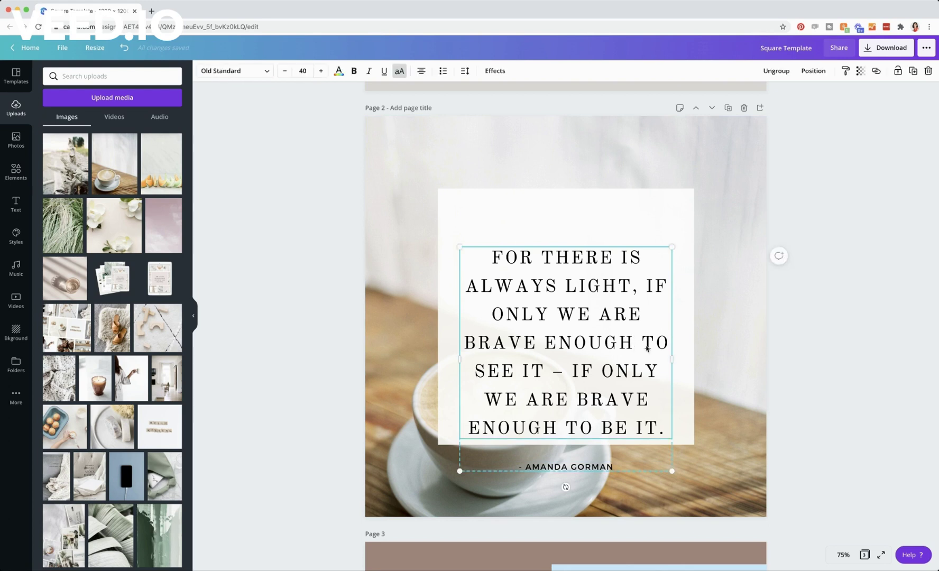
drag(646, 342, 648, 308)
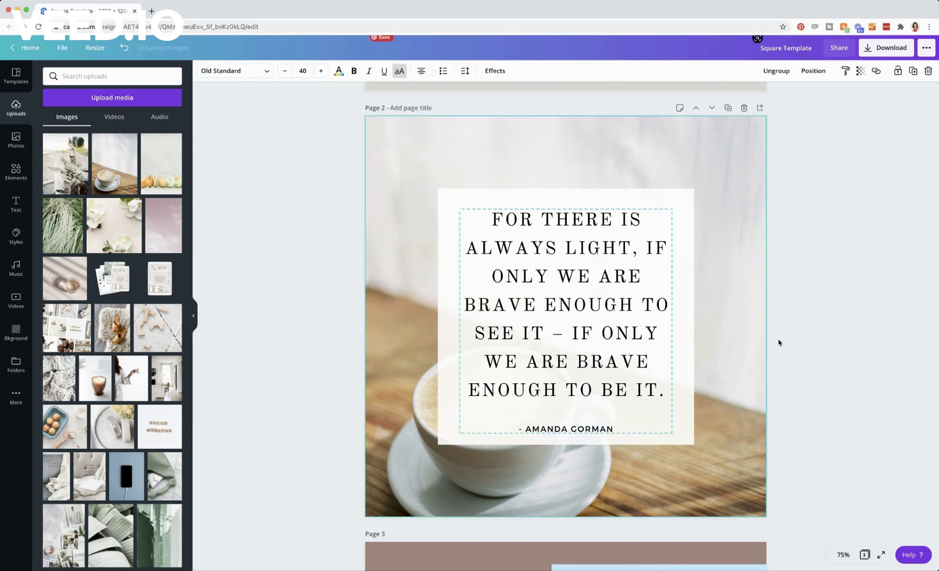
click(902, 374)
Reduce the font size of page 2's quote text to 30.
click(559, 311)
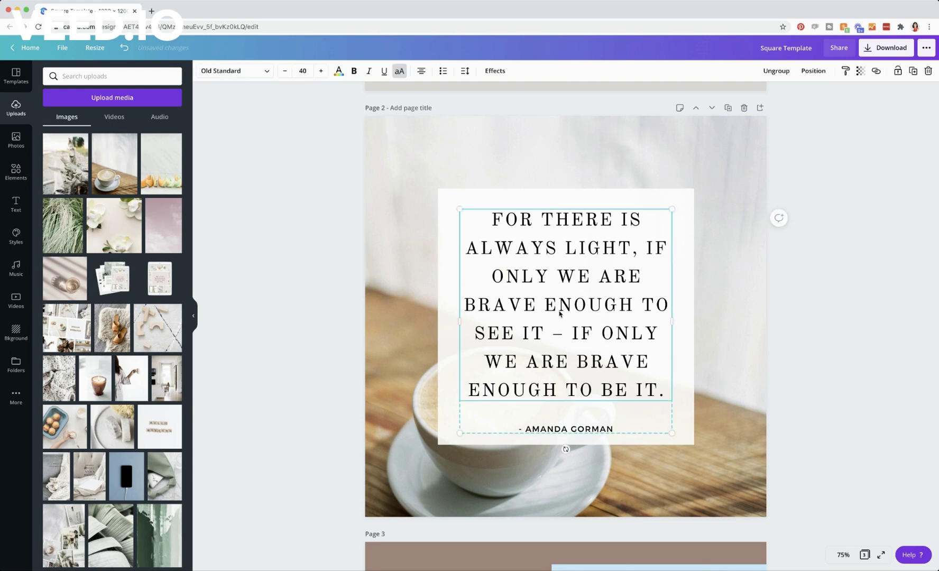
double_click(559, 311)
click(284, 71)
click(284, 71)
click(284, 71)
click(284, 71)
click(284, 71)
click(283, 71)
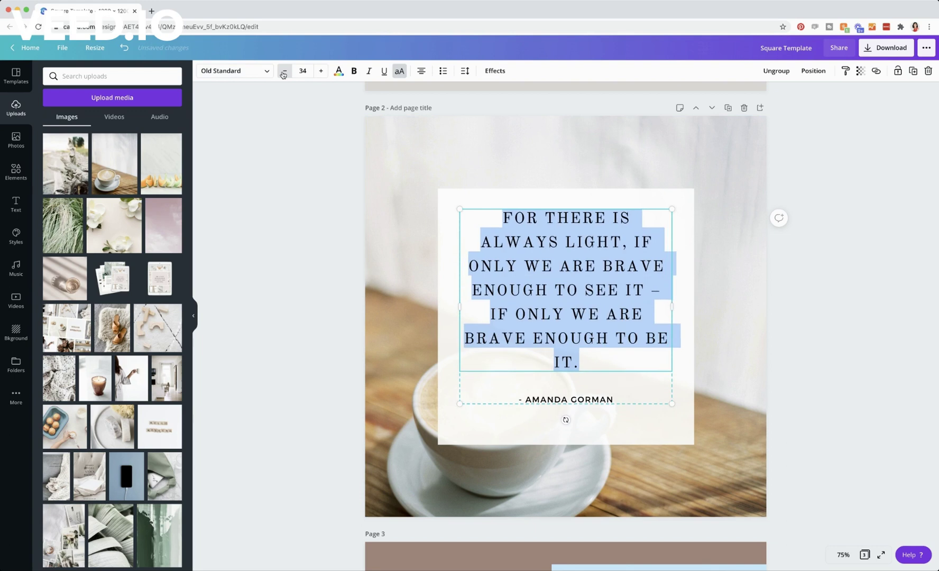
click(283, 71)
click(284, 71)
click(283, 71)
click(284, 71)
Move the grouped quote and attribution down to center them vertically in page 2's white square.
click(319, 363)
drag(624, 320, 625, 365)
click(862, 386)
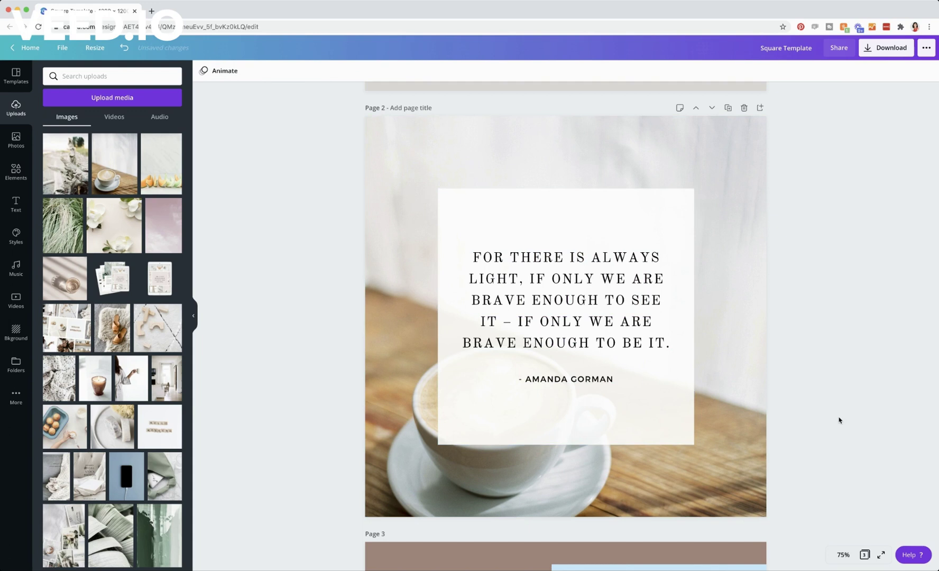
click(596, 383)
double_click(596, 379)
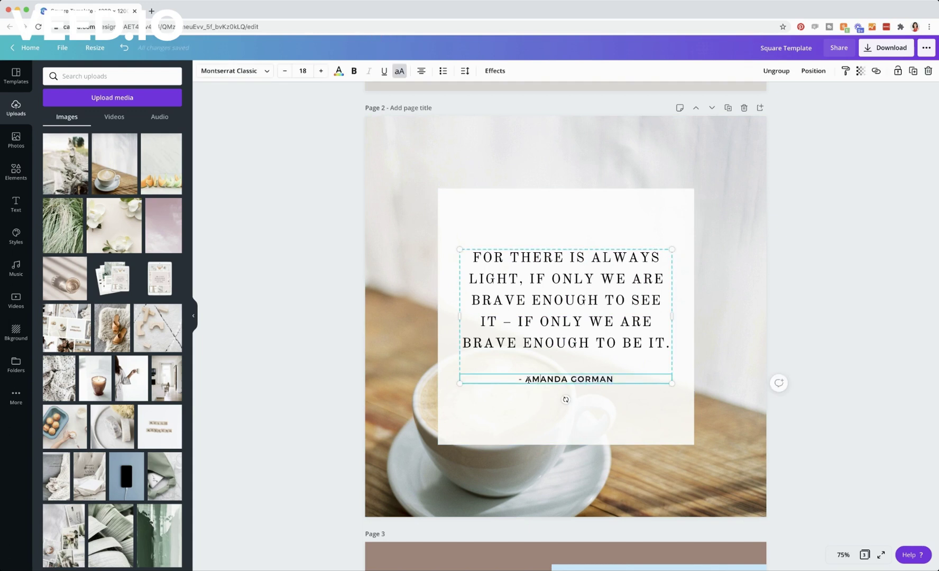
triple_click(616, 381)
drag(655, 381, 519, 373)
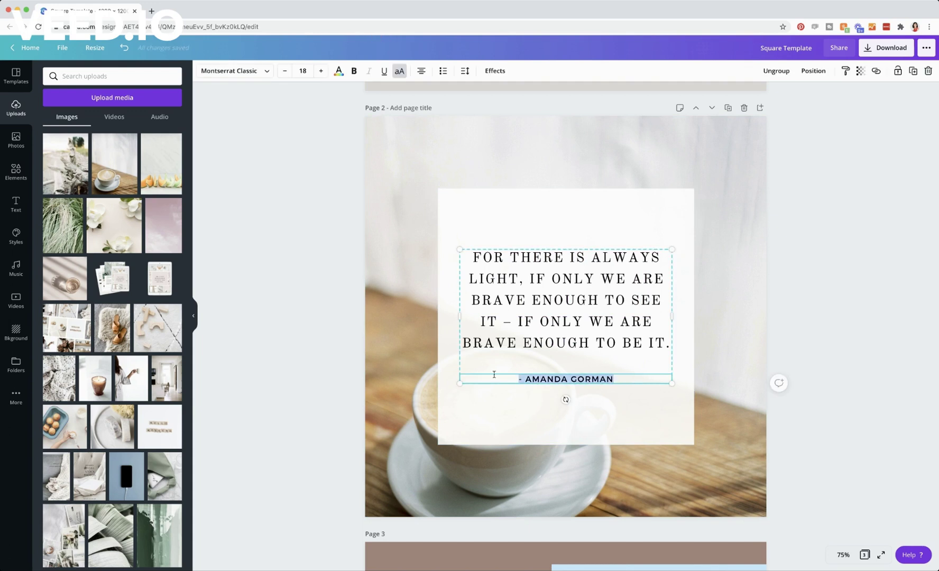
click(520, 379)
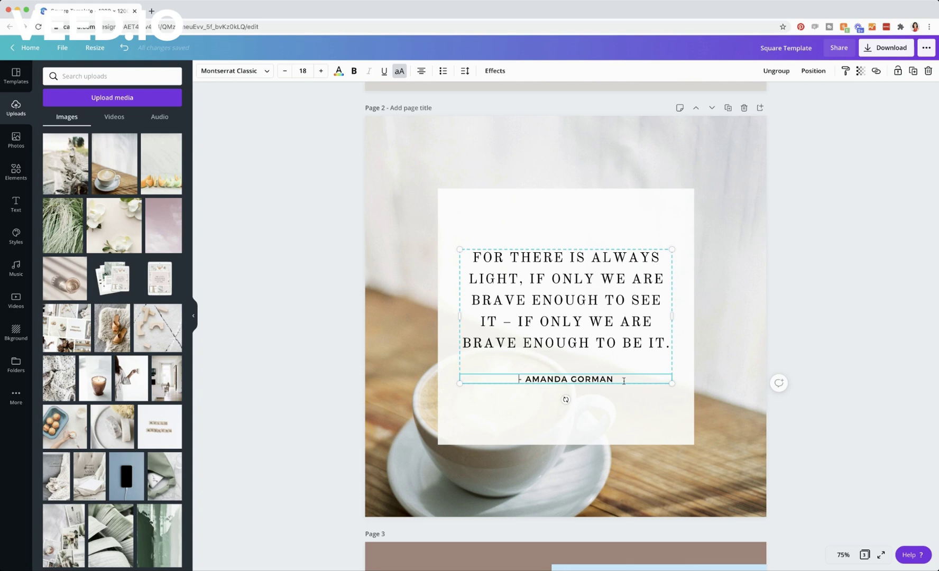
drag(623, 381, 500, 377)
click(565, 340)
click(582, 380)
drag(621, 379, 488, 376)
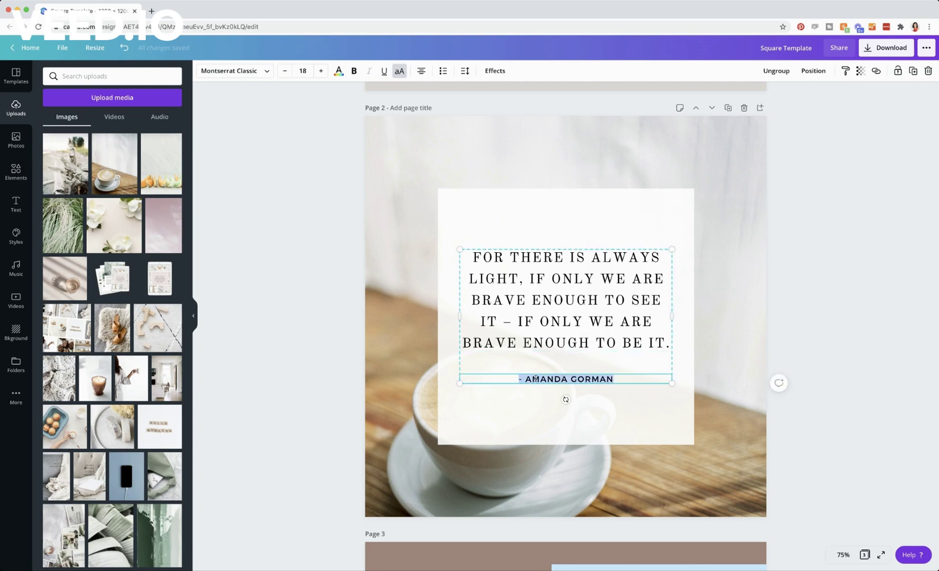
click(597, 383)
click(598, 383)
click(767, 351)
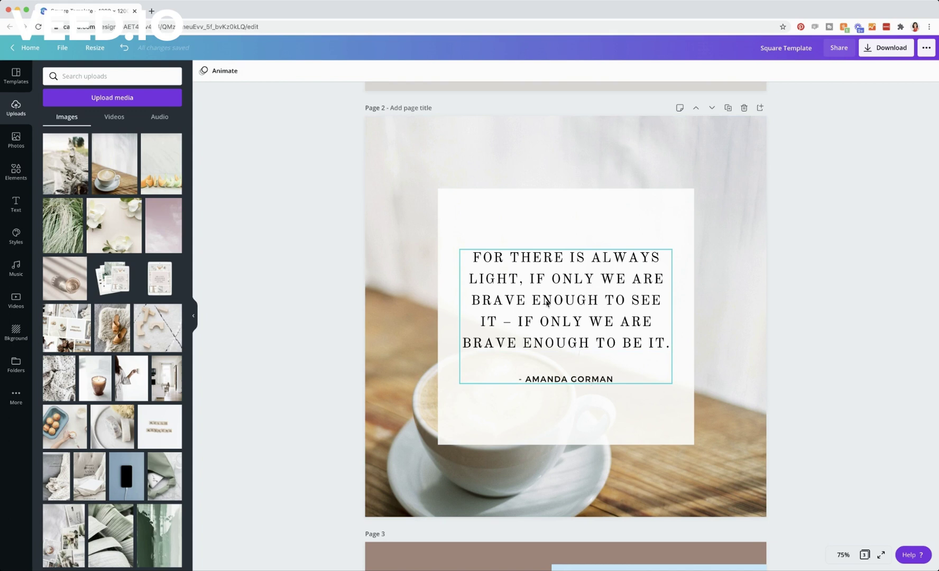
click(542, 382)
click(830, 346)
click(586, 345)
click(838, 373)
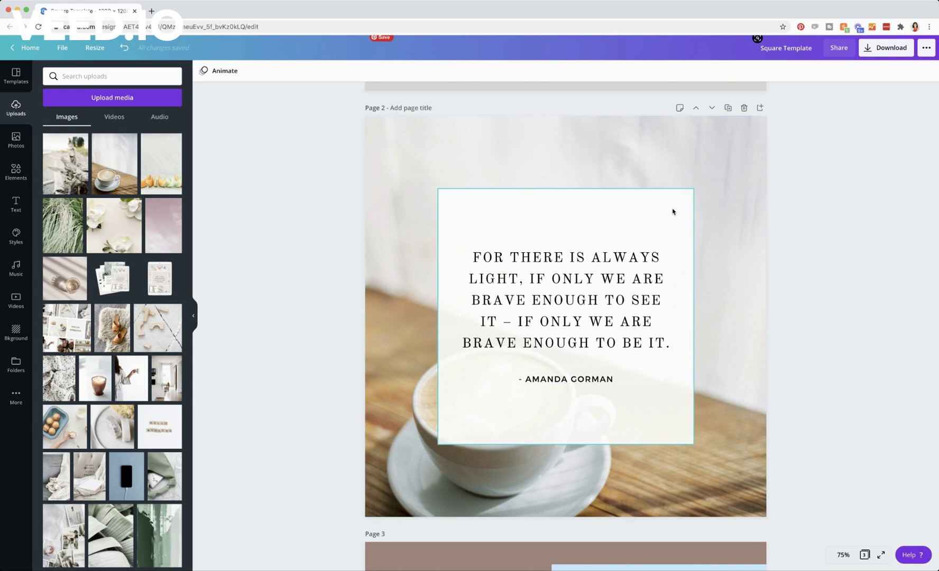
Delete page 2's white square and move the grouped quote and attribution onto the blank wall above and beside the coffee cup.
click(664, 227)
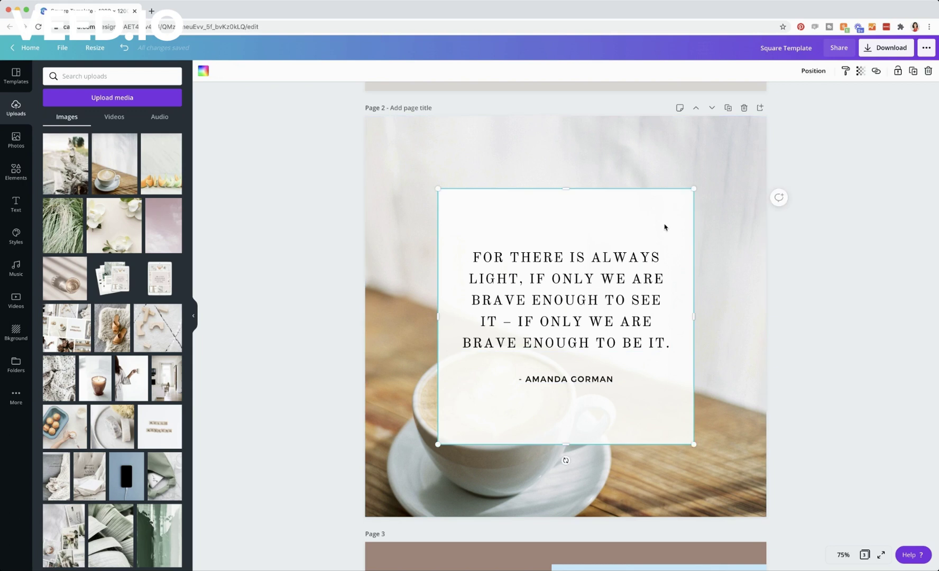
key(Delete)
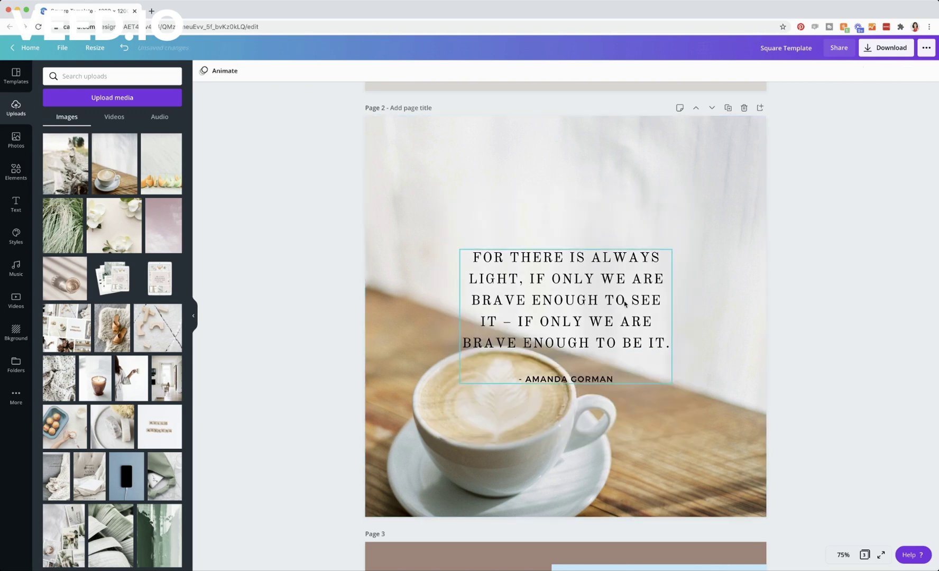
click(622, 328)
drag(631, 328, 685, 243)
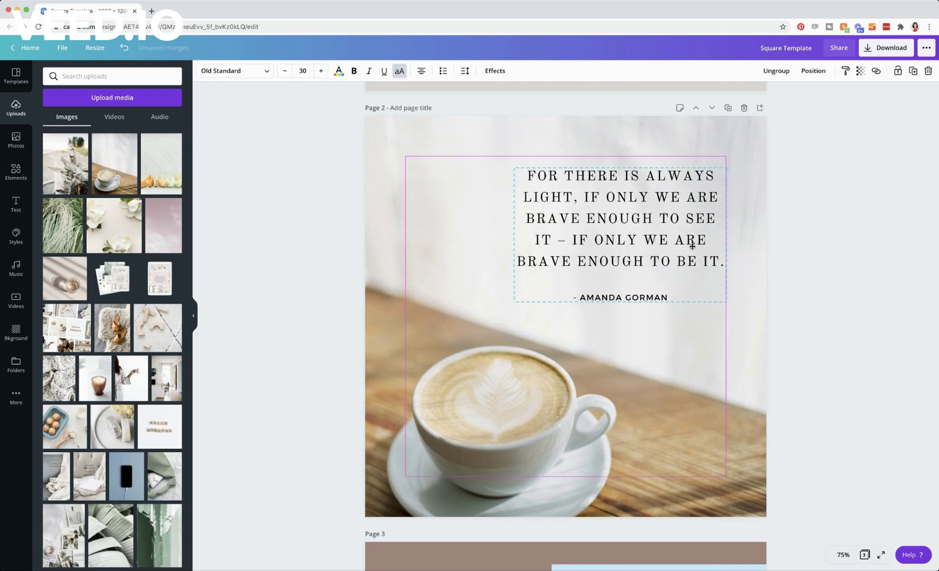
click(793, 331)
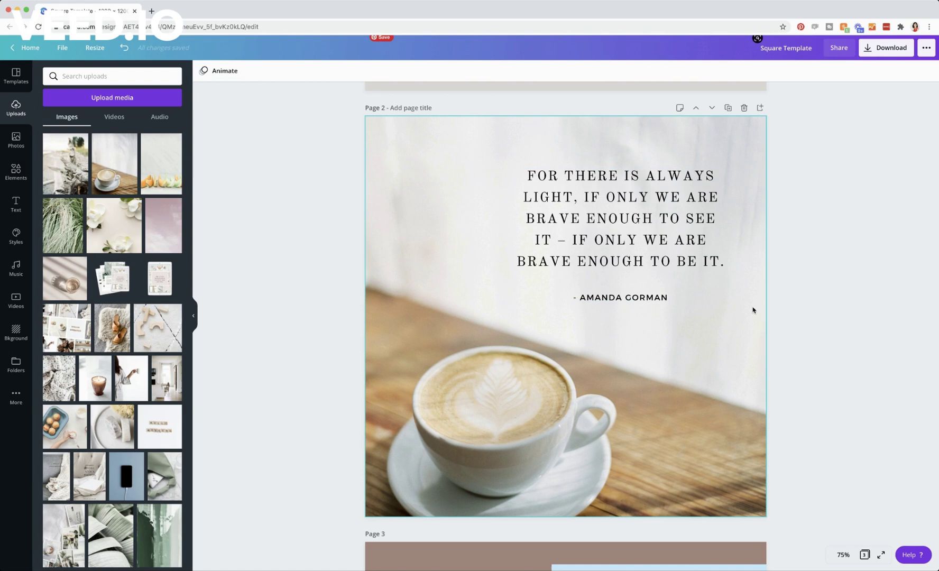
drag(625, 274, 628, 278)
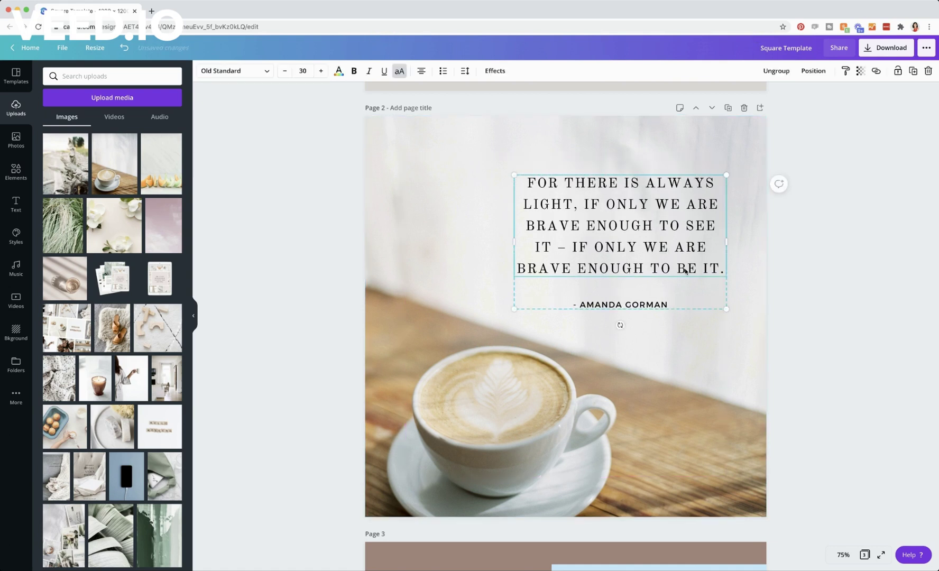
click(819, 324)
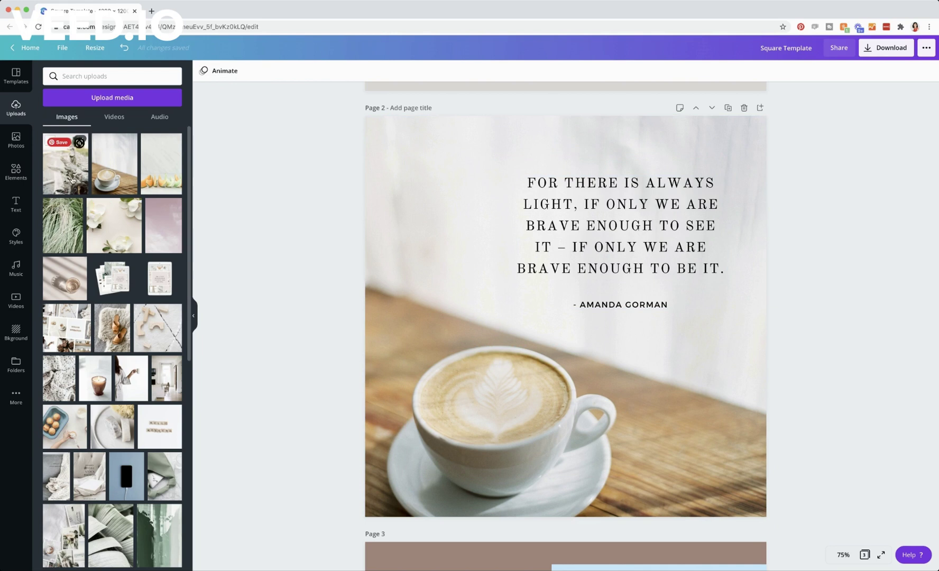
Try the driftwood photo as page 2's background with the grouped quote narrowed into the blurred area beside the wood, and undo the text changes.
drag(73, 176, 461, 335)
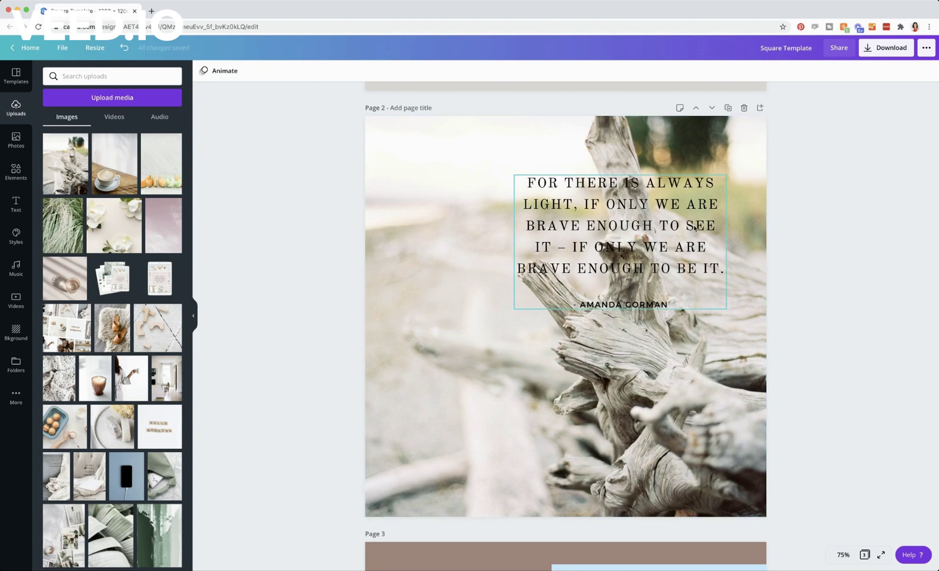
drag(695, 228, 498, 290)
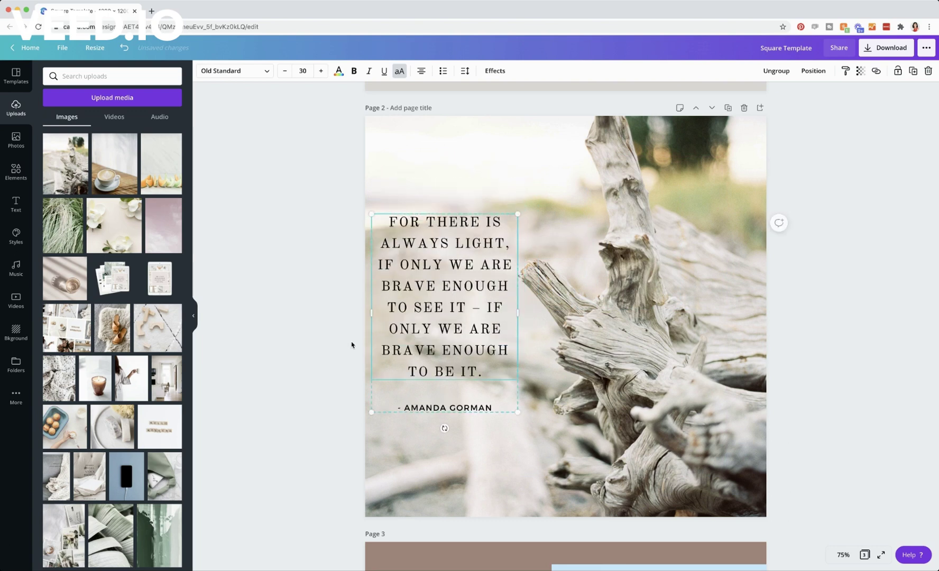
click(280, 370)
key(super+z)
key(super+z)
Move page 2's grouped quote to the lower-left of the driftwood photo and shrink it to clear the wood.
drag(543, 208, 537, 391)
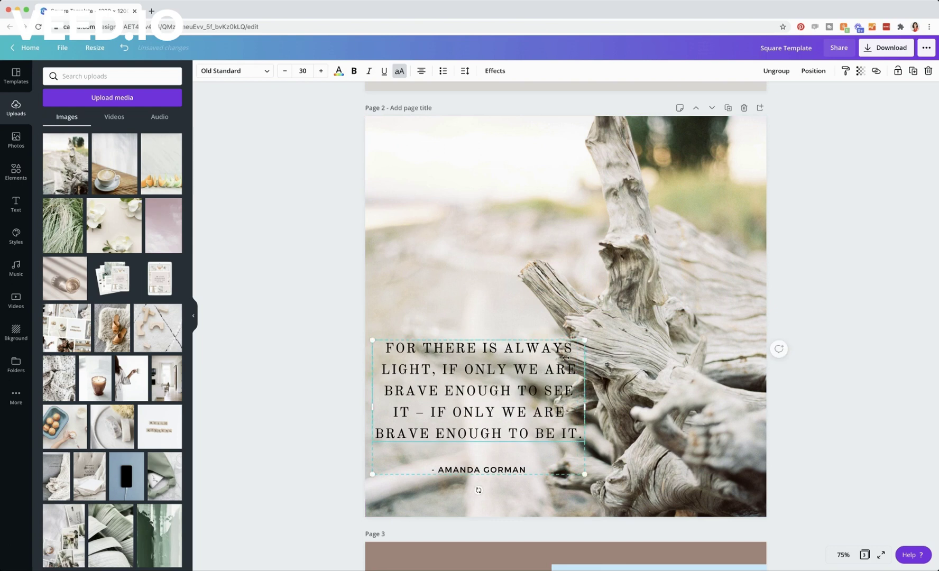
drag(584, 340, 566, 388)
click(314, 402)
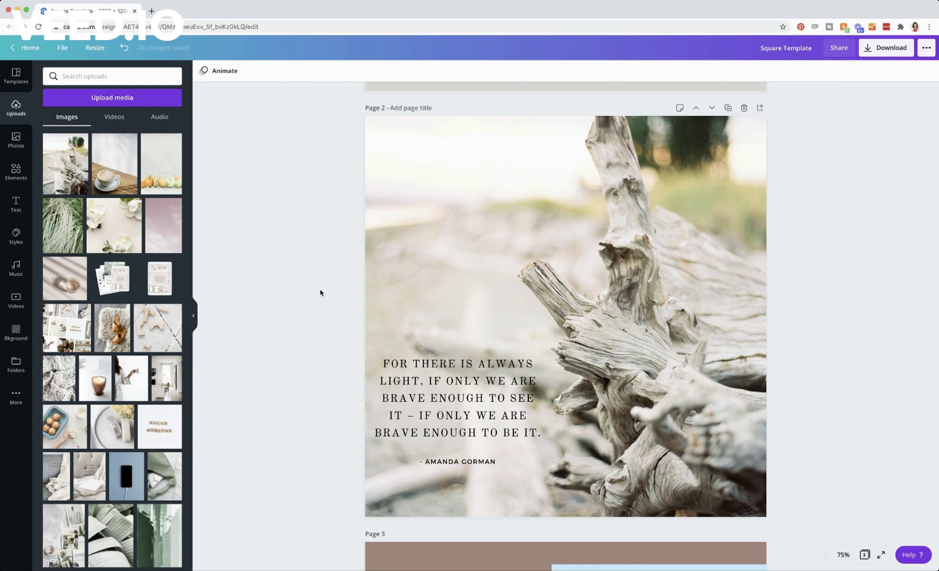
Undo the quote's resizing and repositioning and the driftwood background on page 2.
key(super+z)
key(super+z)
key(super+z)
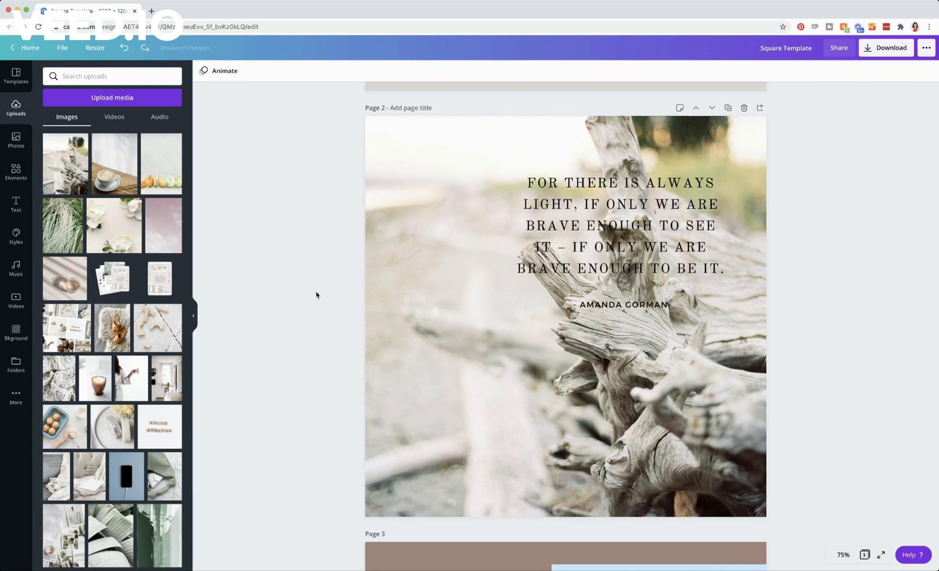
key(super+z)
Set the uploaded white magnolia photo as page 2's full background, removing the copy inserted as a separate image.
click(122, 242)
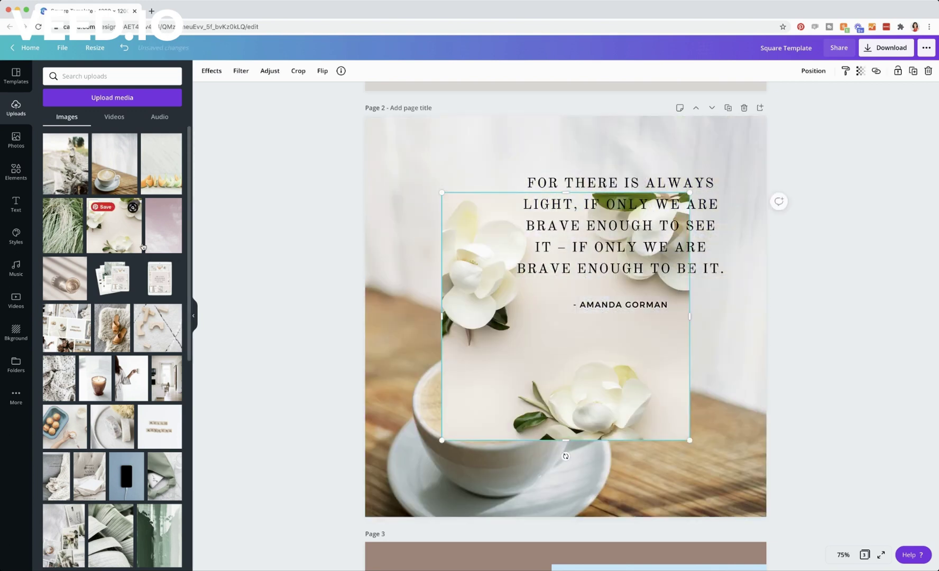
key(Delete)
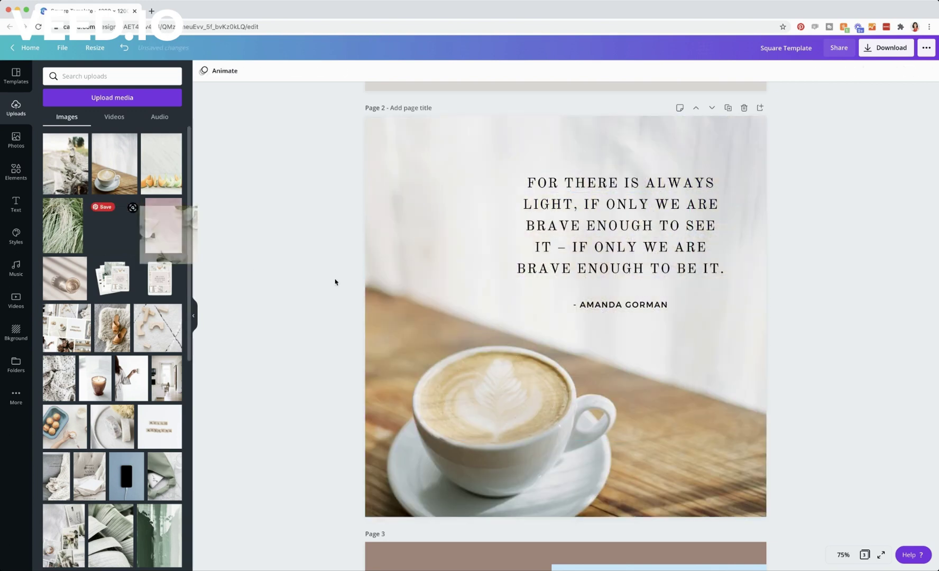
drag(114, 226, 461, 321)
Move the grouped quote and attribution to page 2's center and scale it down slightly to fit between the flowers.
drag(658, 259, 607, 331)
drag(672, 255, 659, 260)
click(852, 398)
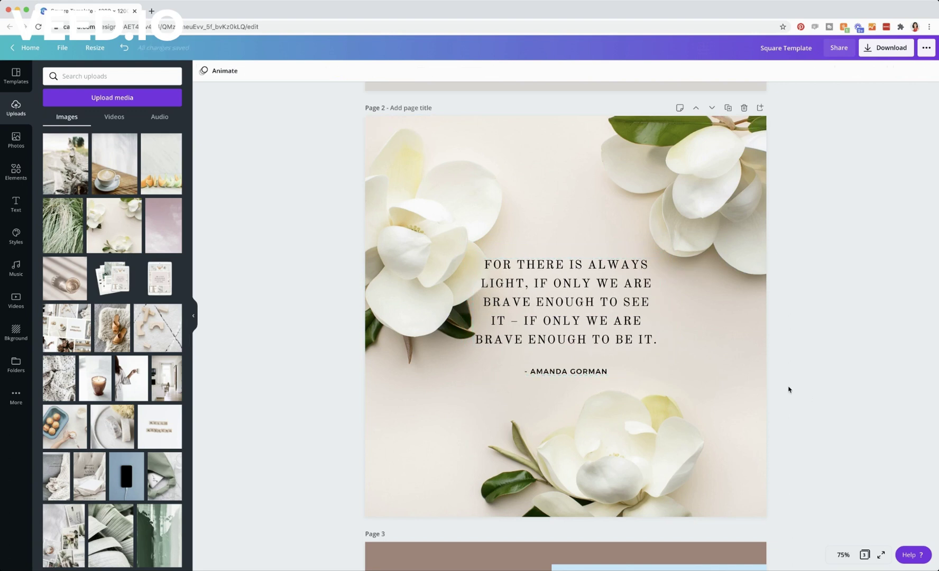
Review page 2's layout, and examine page 3's background, "coming soon" heading and body text.
scroll(787, 391, down, 1)
scroll(786, 391, up, 2)
scroll(787, 390, down, 2)
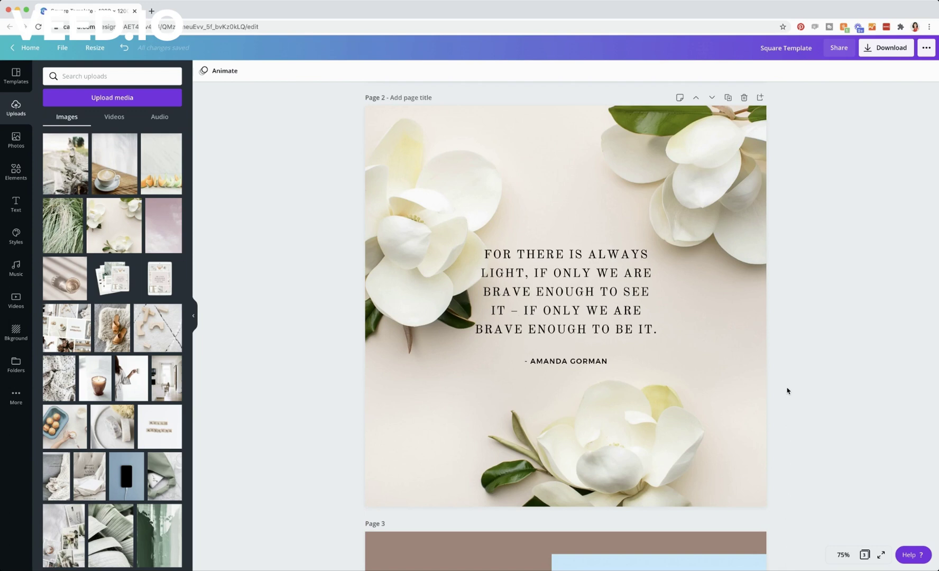
scroll(804, 392, down, 7)
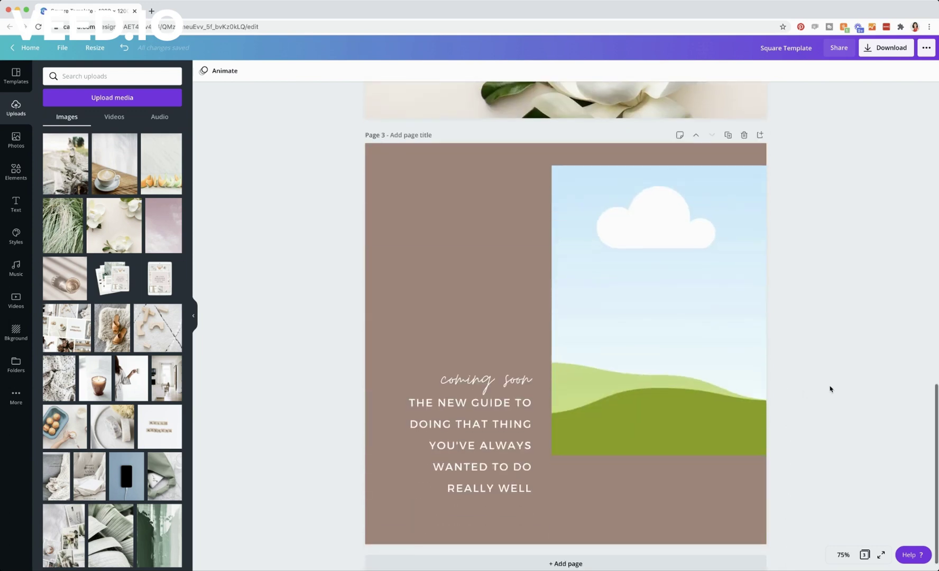
click(479, 305)
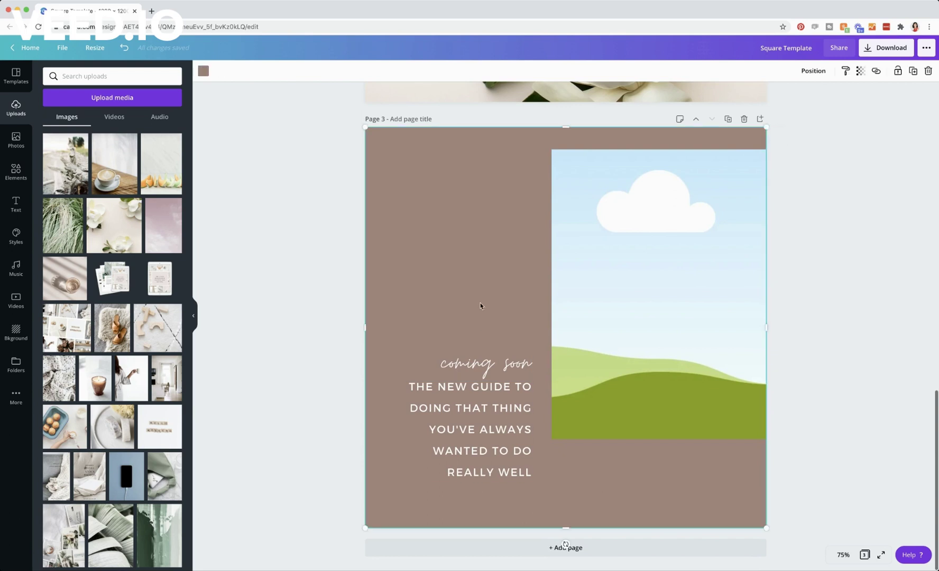
click(481, 373)
click(487, 404)
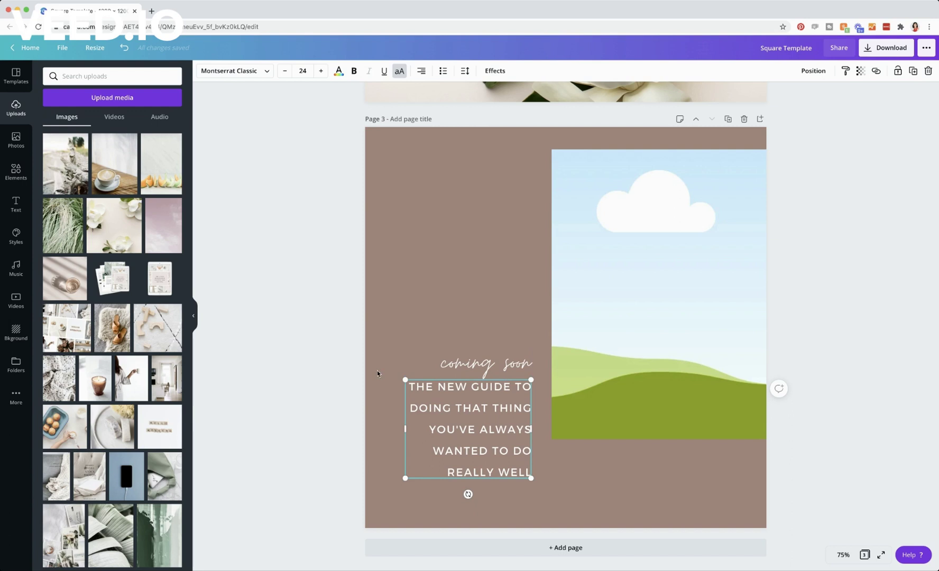
click(318, 379)
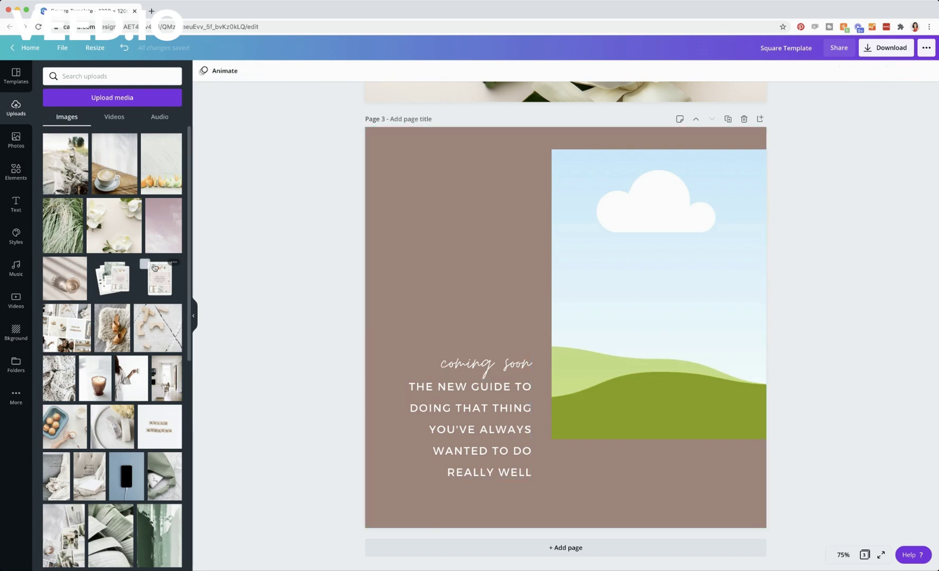
Fill page 3's photo frame with the driftwood image and change the brown background to sage green #9DA687.
drag(65, 176, 571, 269)
click(460, 288)
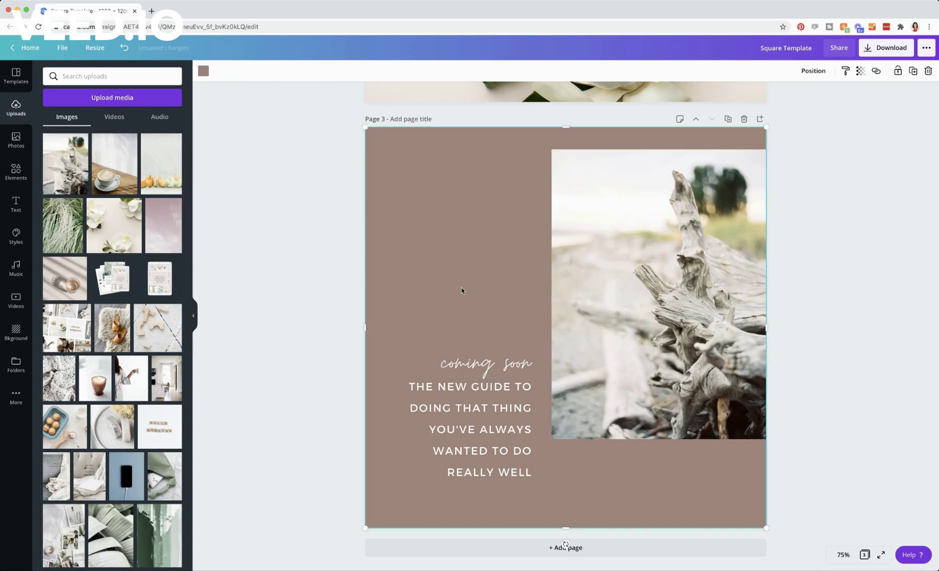
click(203, 71)
click(56, 124)
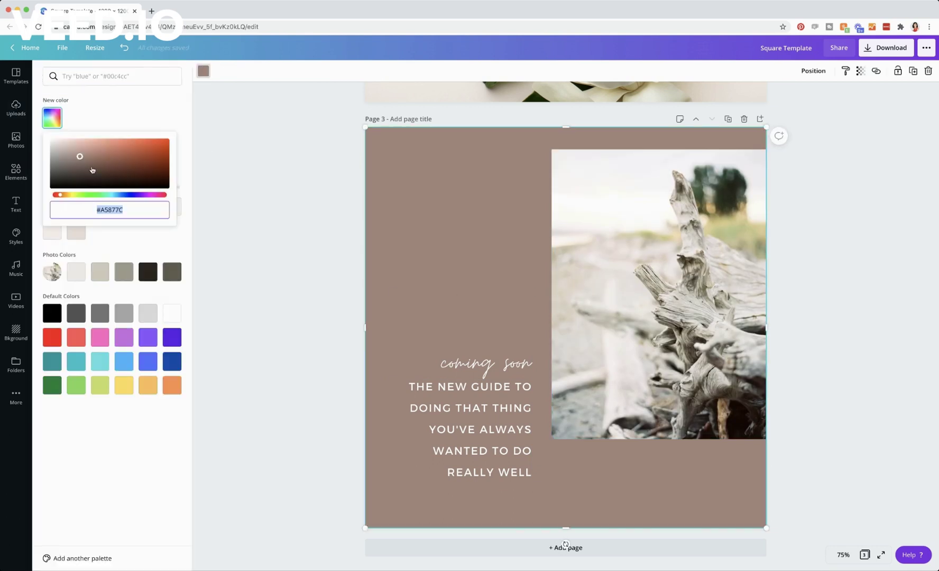
click(77, 195)
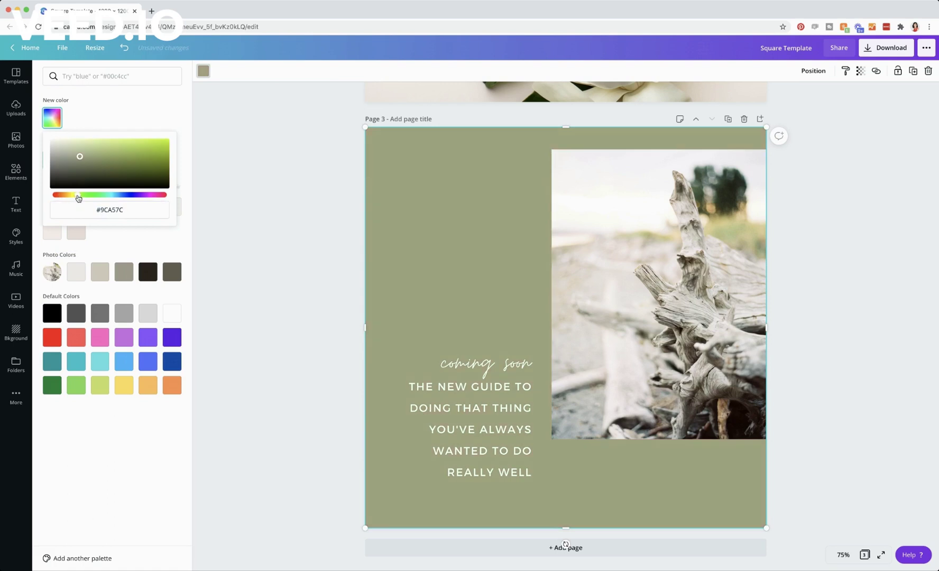
drag(81, 153, 72, 153)
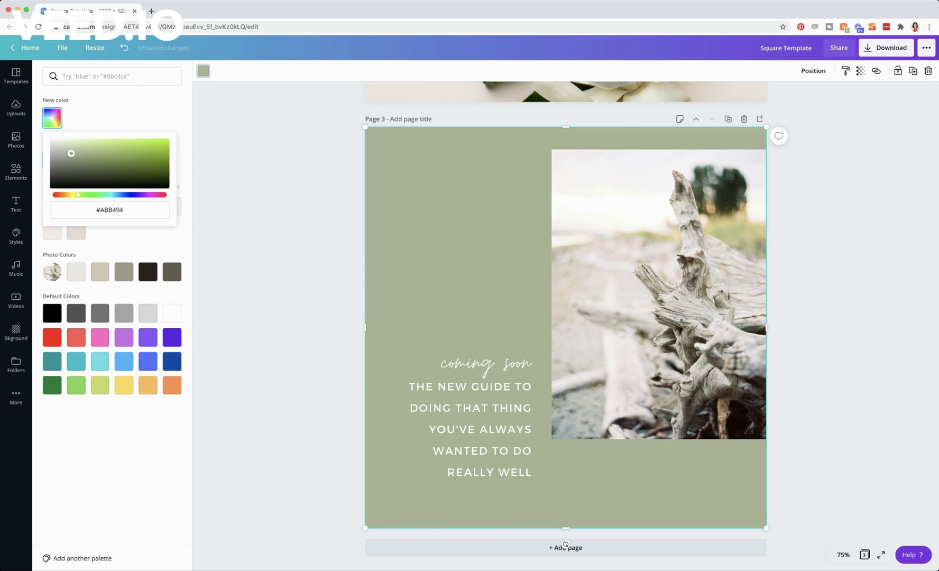
drag(71, 153, 72, 155)
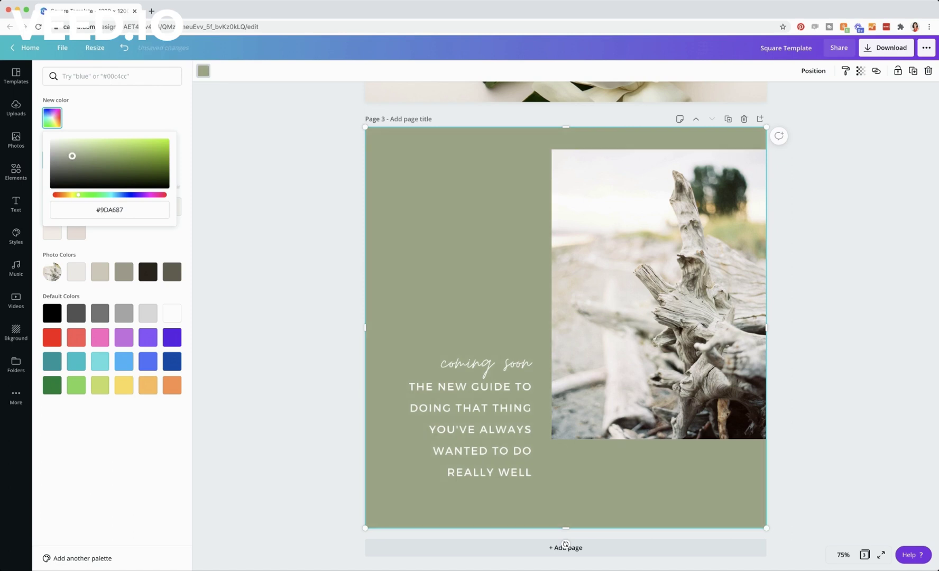
click(16, 108)
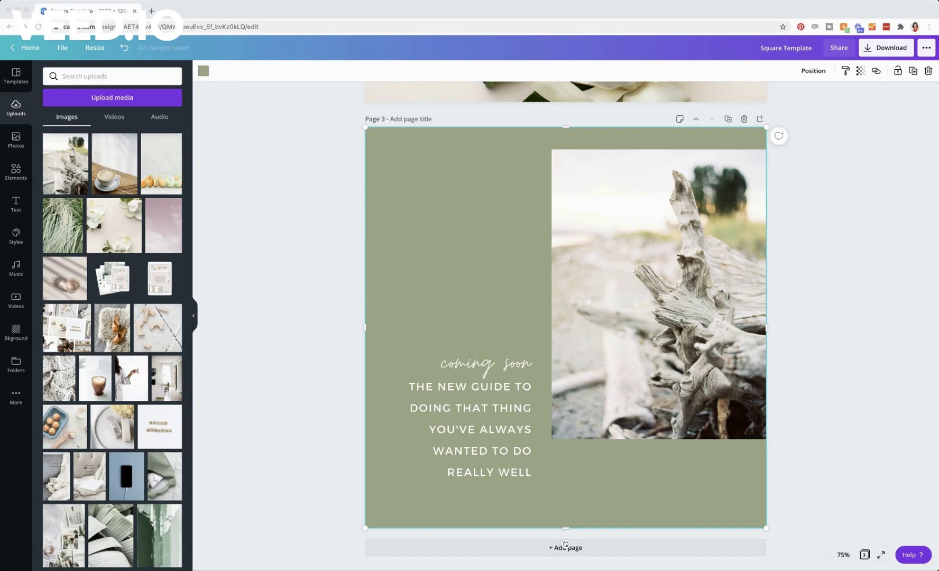
Replace page 3's body text with "THE WAY TO GET STARTED IS TO QUIT TALKING AND BEGIN DOING.".
click(476, 412)
click(480, 411)
text(THE WAY TO GET STARTED IS TO QUIT TALKING AND BEGIN DOING)
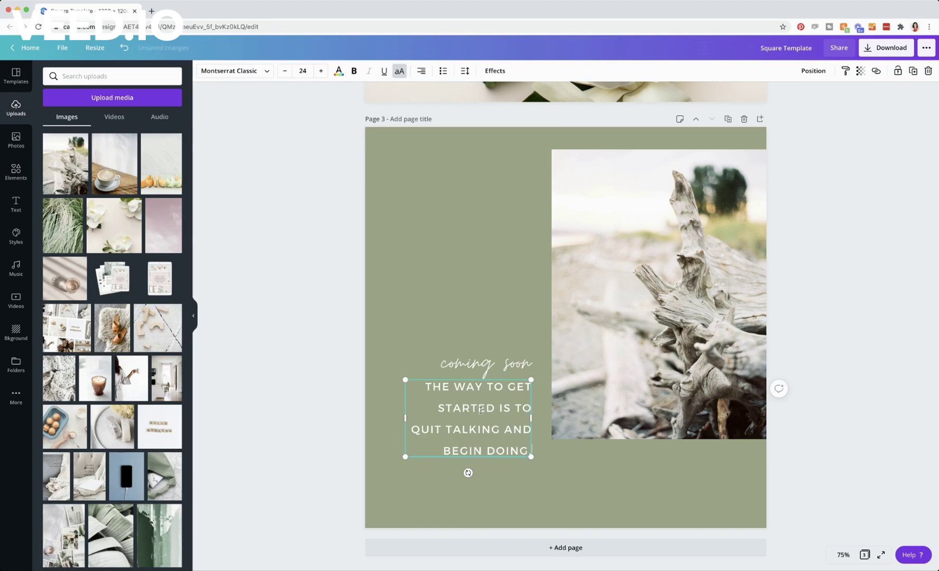
click(379, 404)
Turn page 3's "coming soon" heading into a smaller "Walt Disney" attribution placed directly below the quote.
click(485, 365)
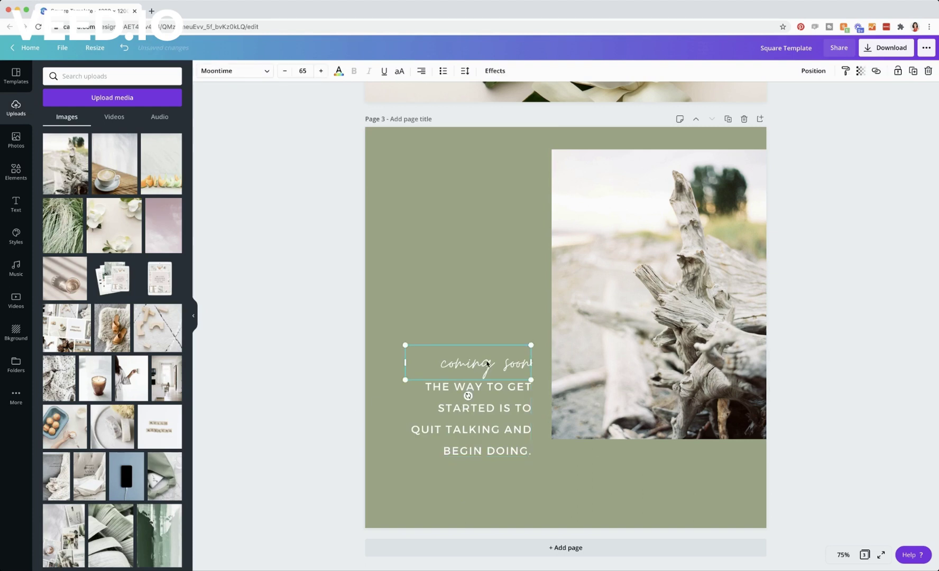
click(347, 393)
drag(505, 363, 517, 474)
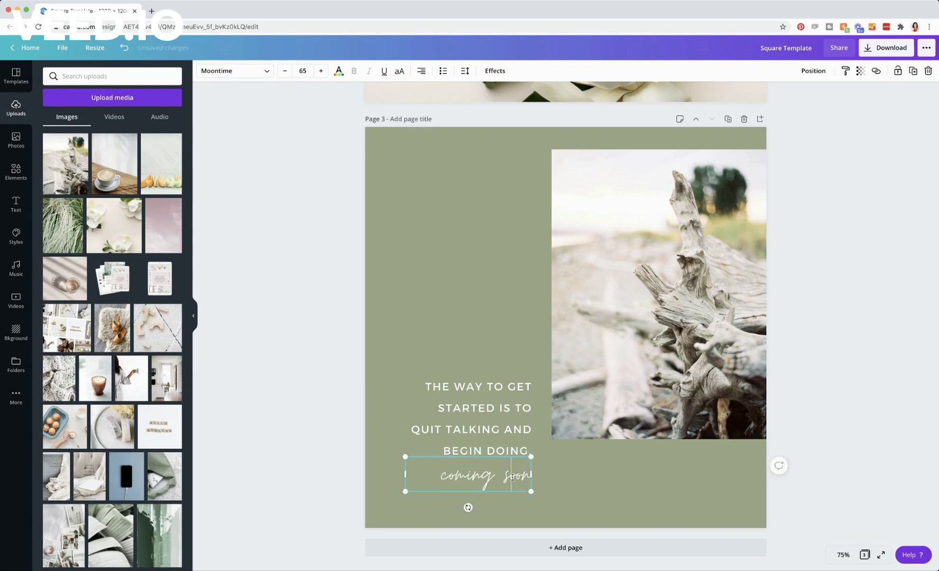
double_click(516, 474)
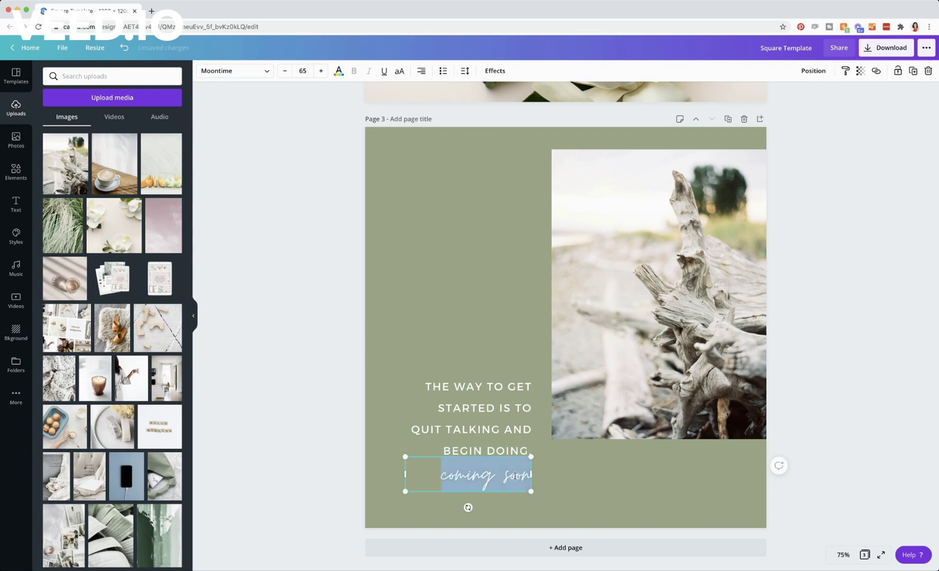
text(Walt Disney)
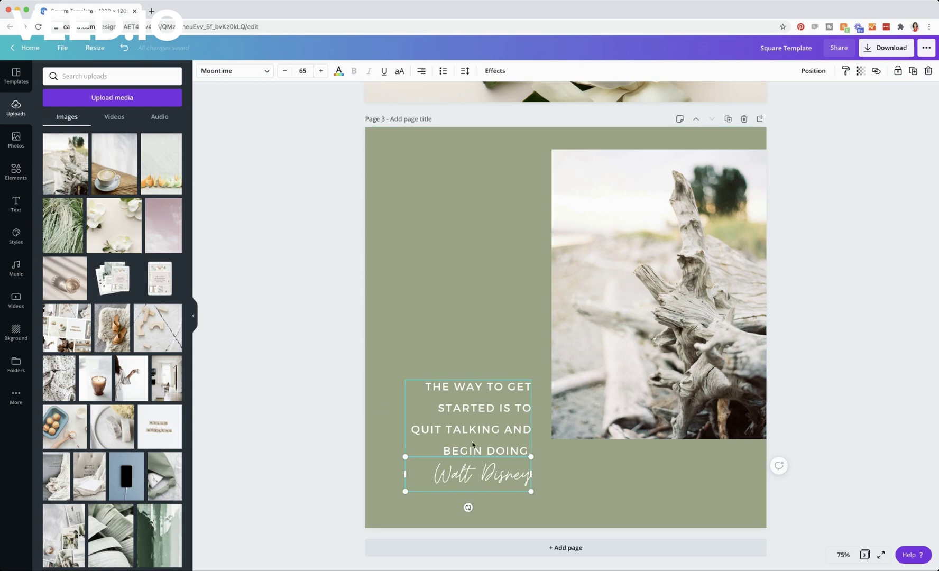
drag(403, 454, 453, 470)
click(454, 429)
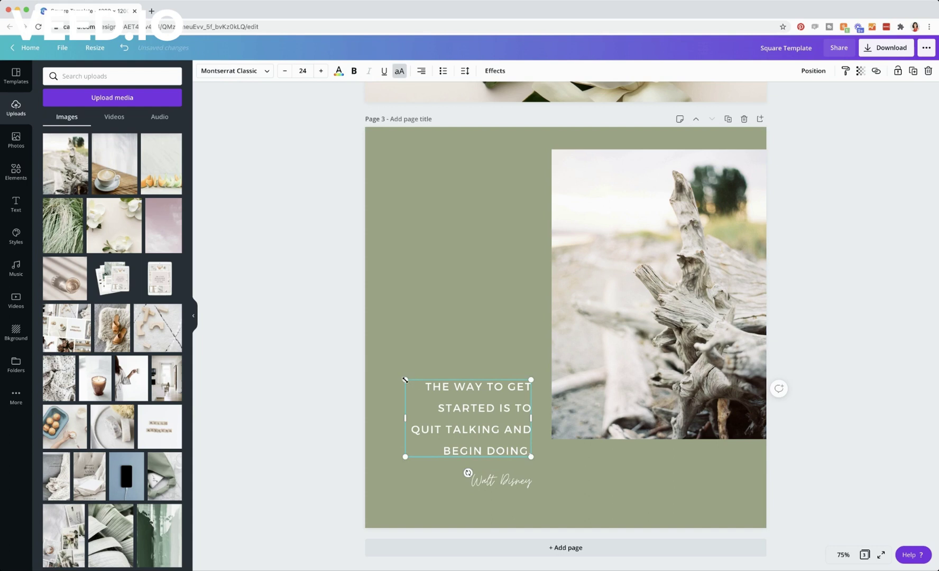
drag(404, 379, 382, 364)
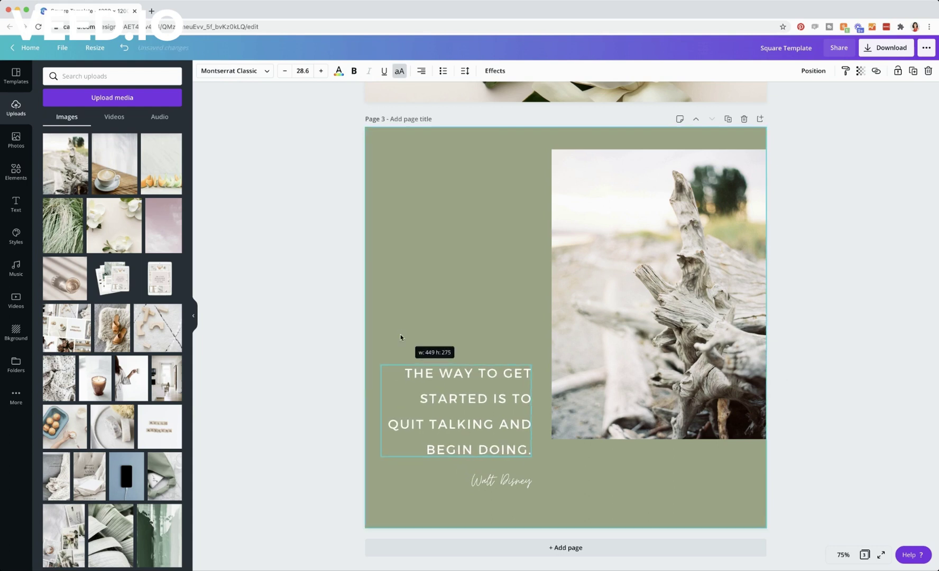
key(super+z)
Set the font size of page 3's quote to 30.
click(306, 71)
click(305, 71)
text(36)
key(Return)
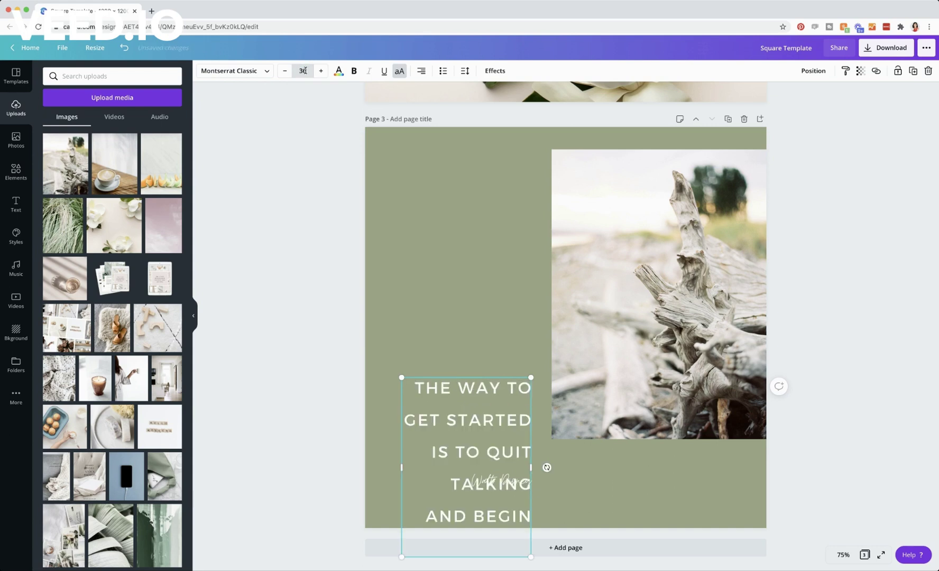
click(307, 71)
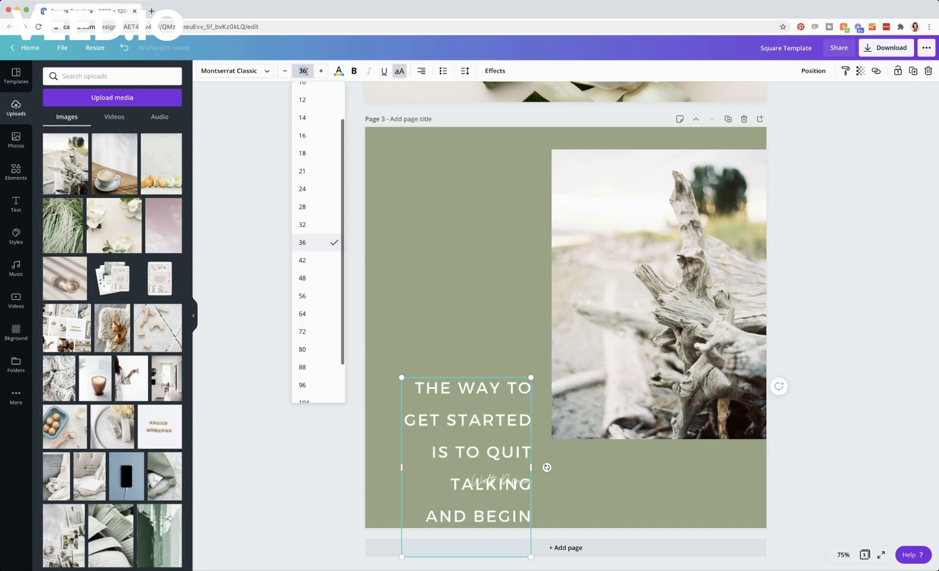
key(Tab)
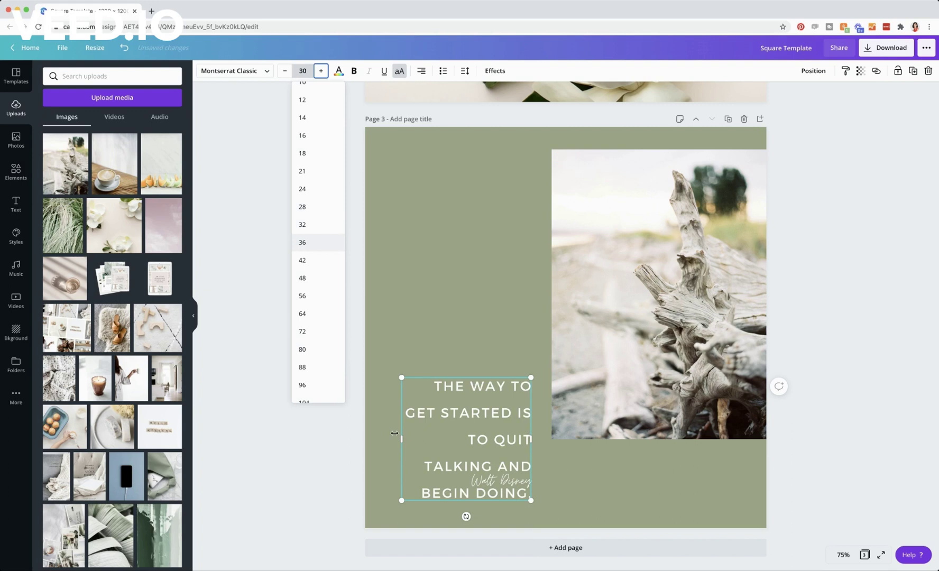
Narrow page 3's quote text box slightly and move it up so the quote sits just above the attribution.
drag(399, 437, 403, 437)
mouse_move(495, 411)
mouse_down()
mouse_move(496, 357)
mouse_move(497, 370)
mouse_up()
click(834, 451)
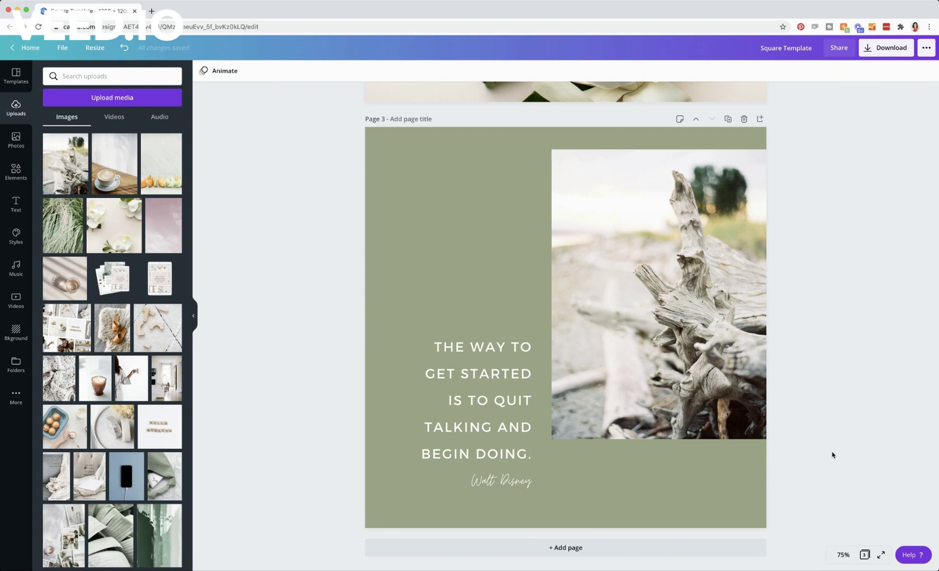
Review the finished quote graphics on all three pages, checking each page's photo, quote and attribution layout.
scroll(832, 454, up, 1)
scroll(832, 454, down, 1)
scroll(833, 453, up, 4)
scroll(832, 453, up, 10)
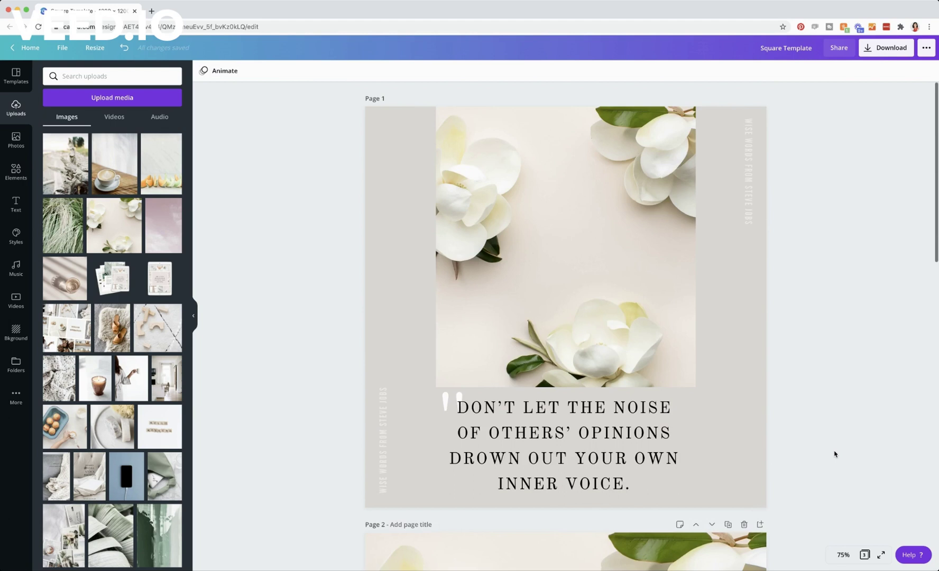
scroll(834, 453, down, 4)
scroll(834, 453, down, 2)
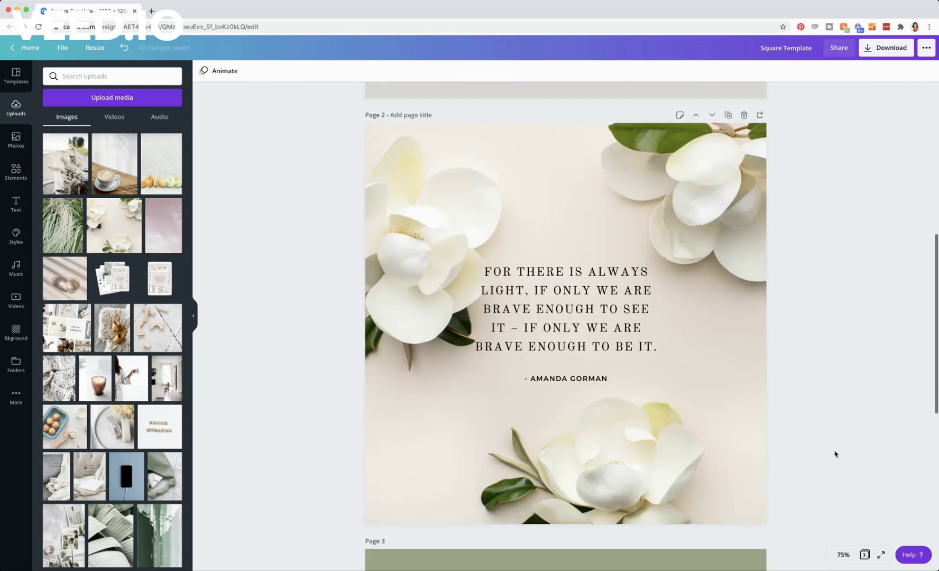
scroll(836, 454, down, 1)
scroll(836, 453, up, 4)
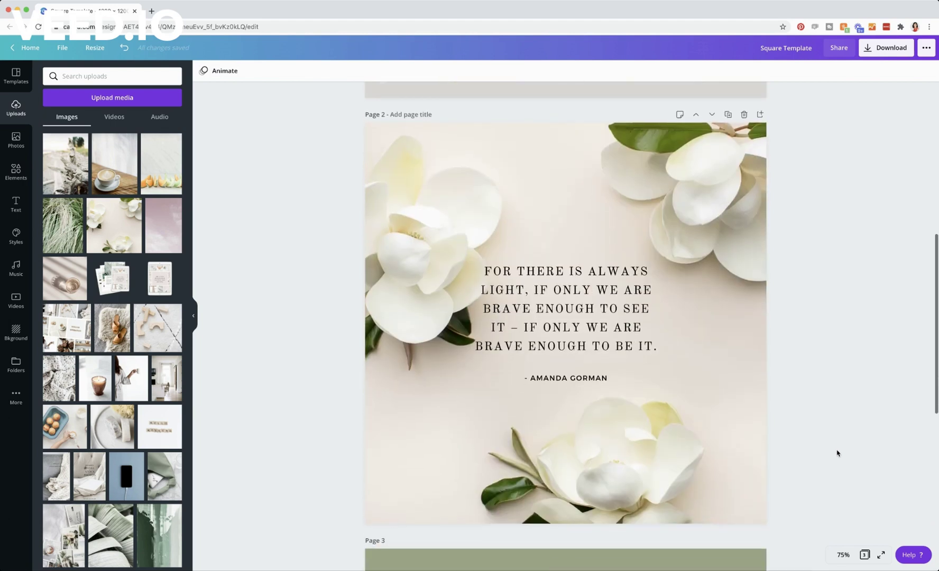
scroll(836, 454, down, 2)
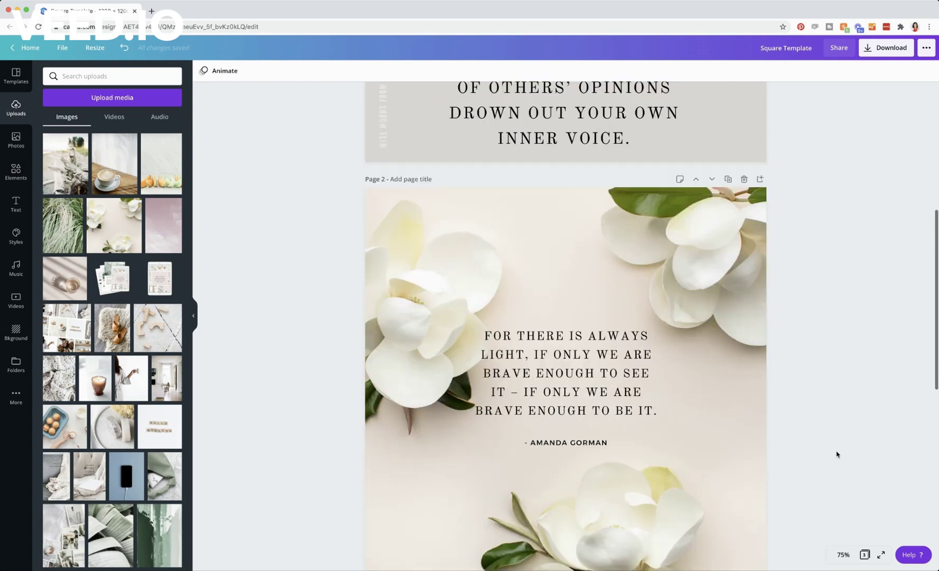
scroll(836, 454, up, 8)
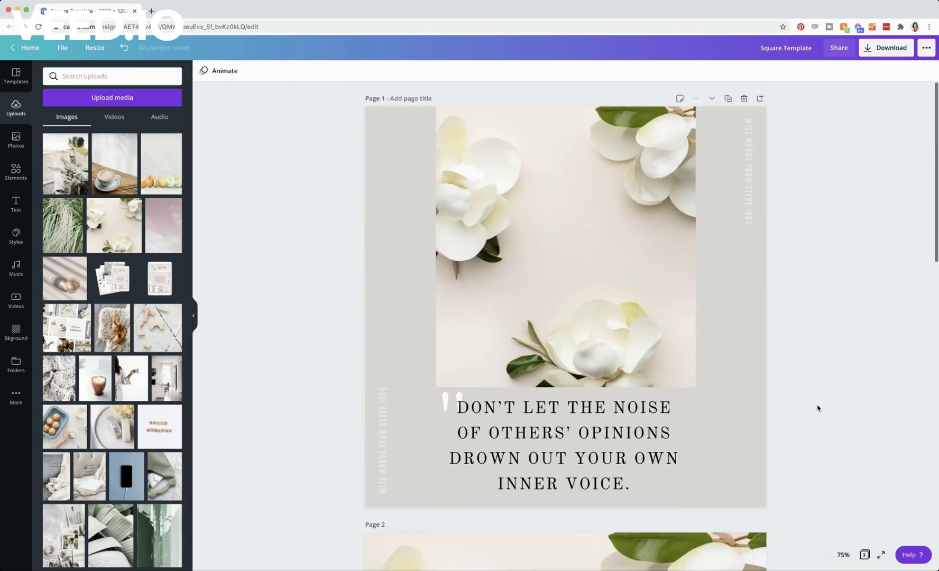
scroll(817, 420, down, 3)
scroll(817, 421, up, 4)
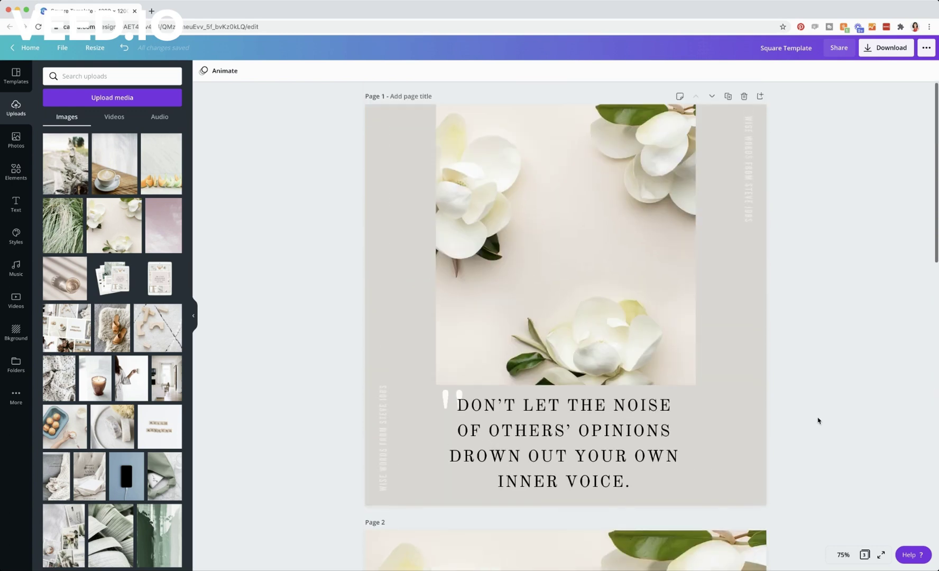
scroll(817, 421, down, 1)
scroll(817, 419, up, 1)
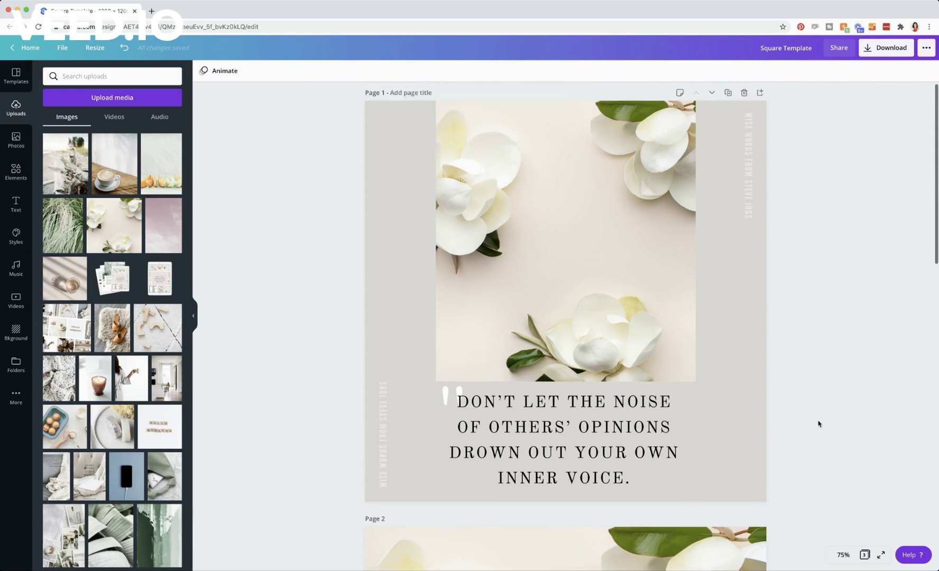
scroll(818, 423, down, 3)
scroll(818, 427, down, 10)
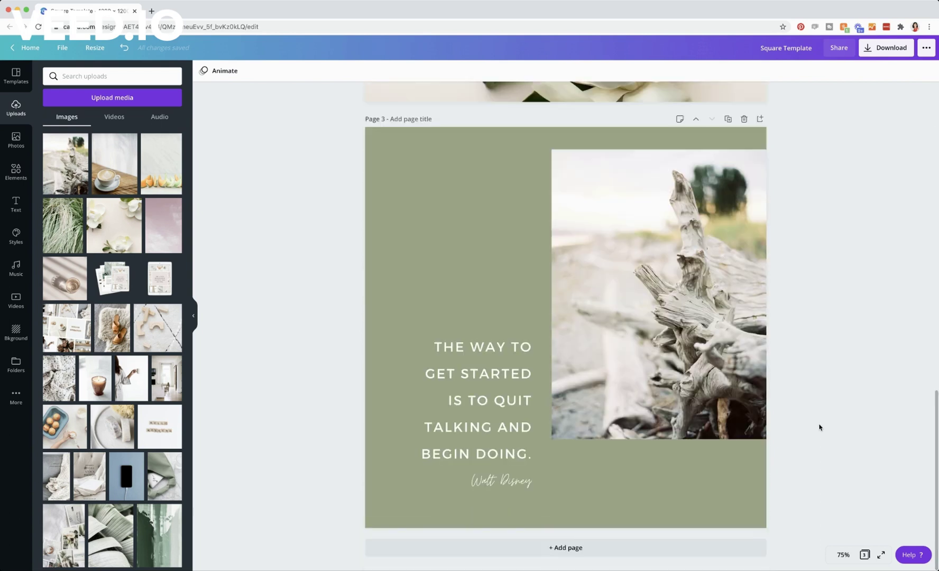
scroll(819, 427, up, 1)
scroll(819, 427, up, 9)
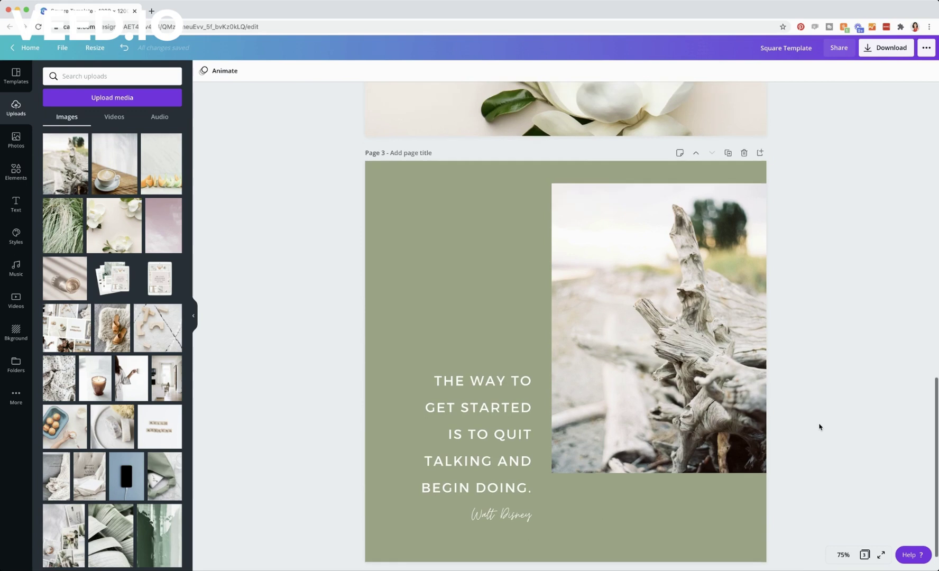
scroll(819, 427, up, 3)
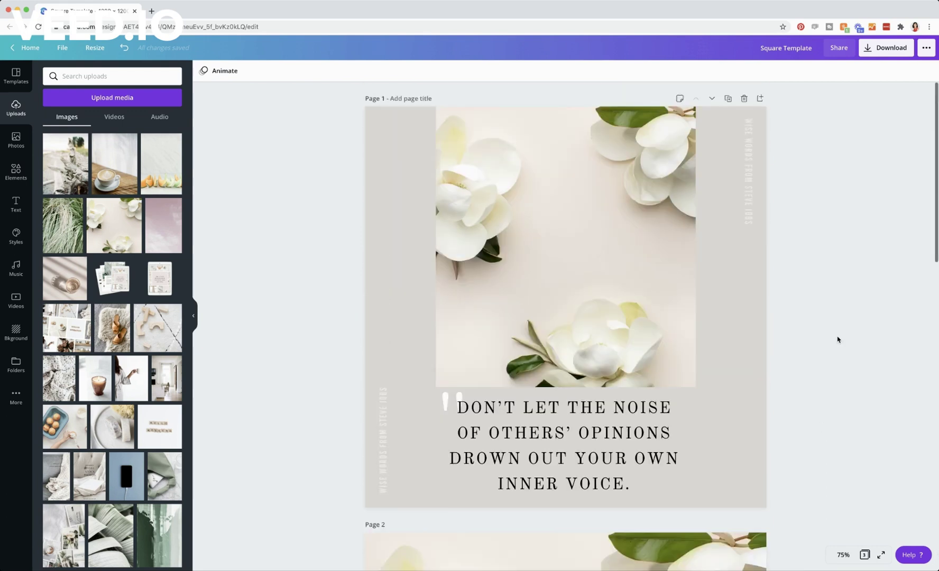
Open the download settings for the design and choose PNG as the file type.
click(884, 47)
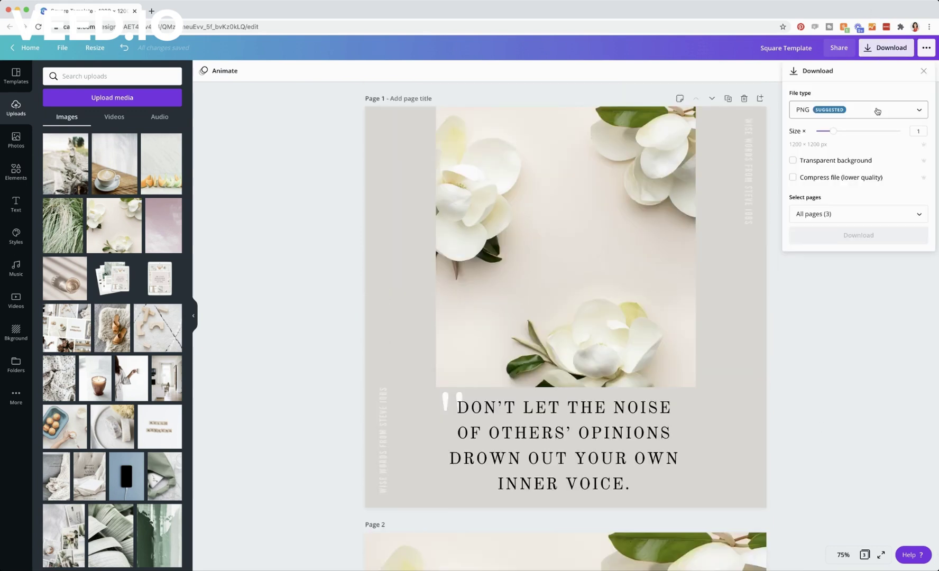
click(805, 113)
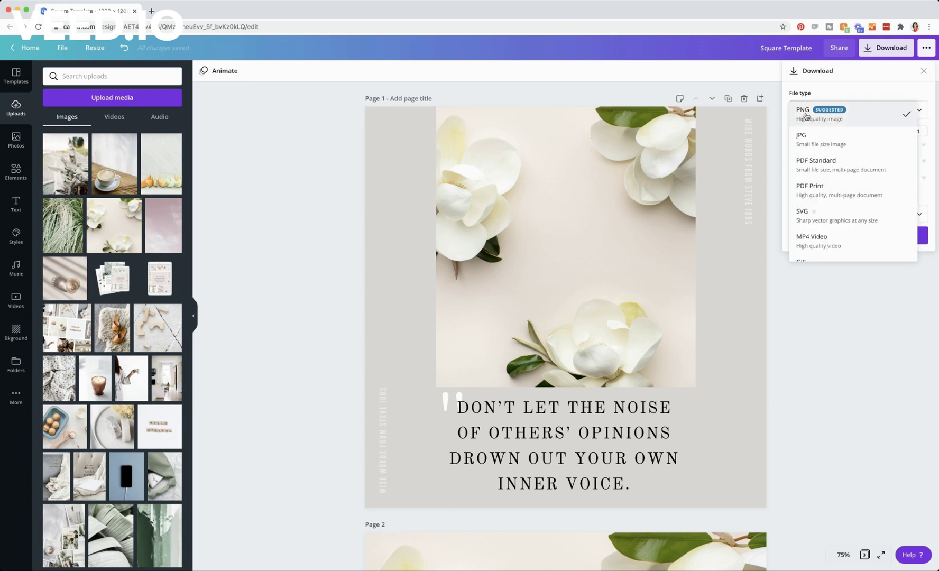
click(813, 117)
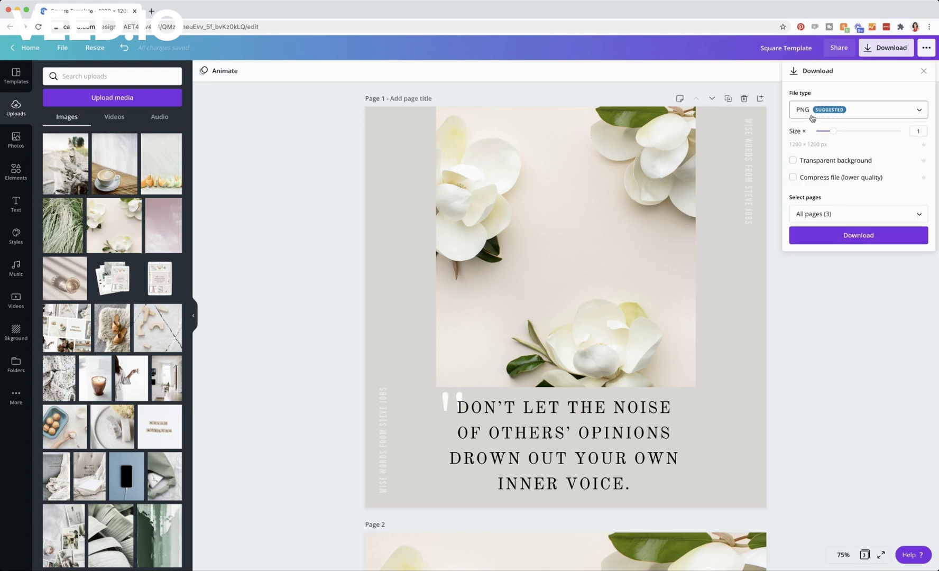